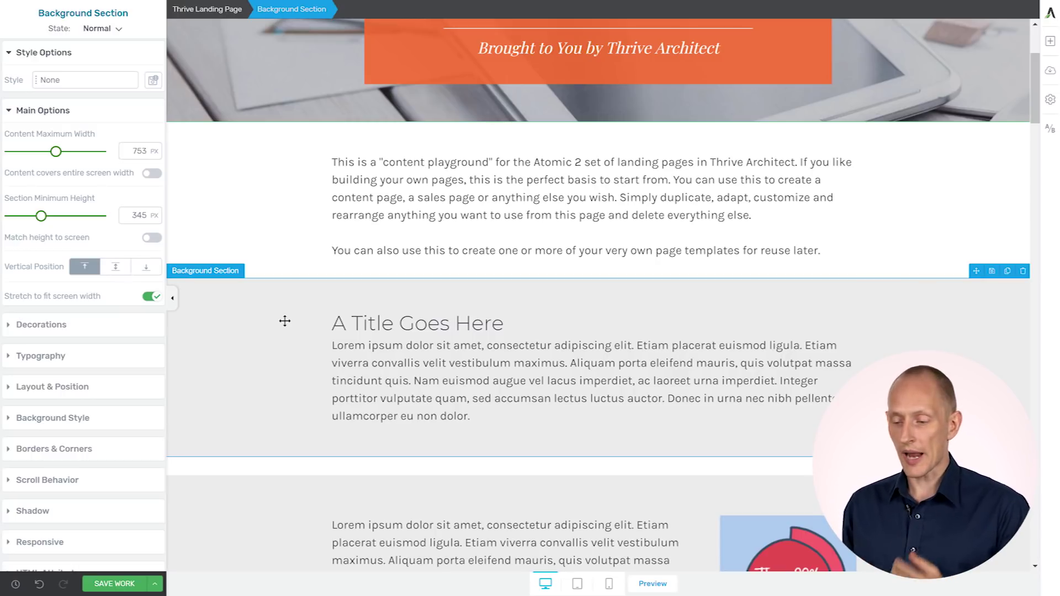
# Step: Set the 'A Title Goes Here' section background to dark grey #3b3b3b
pyautogui.scroll(-5, 283, 326)
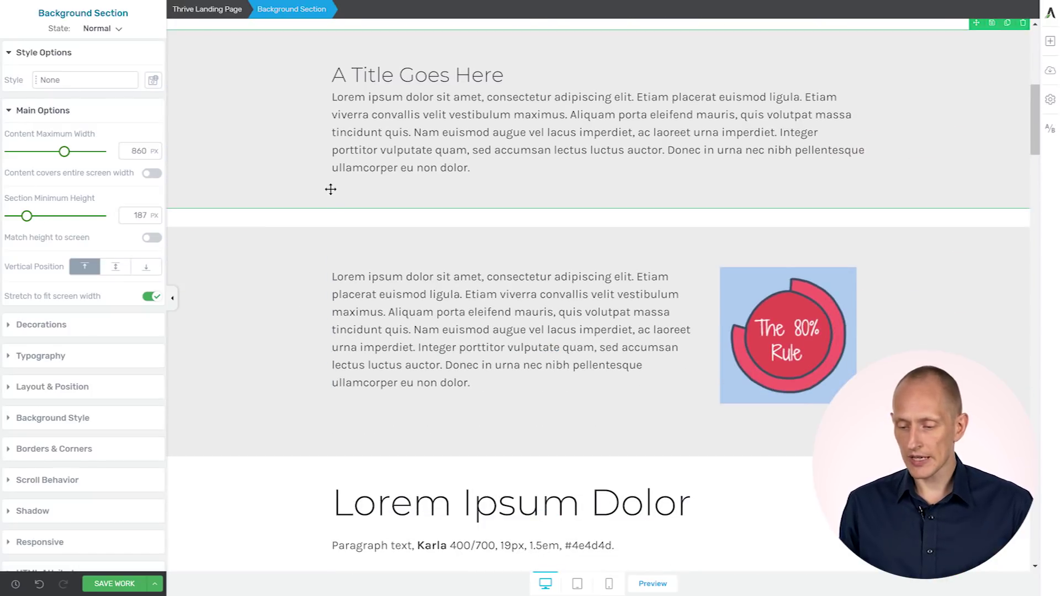
pyautogui.scroll(-13, 331, 190)
pyautogui.scroll(15, 342, 205)
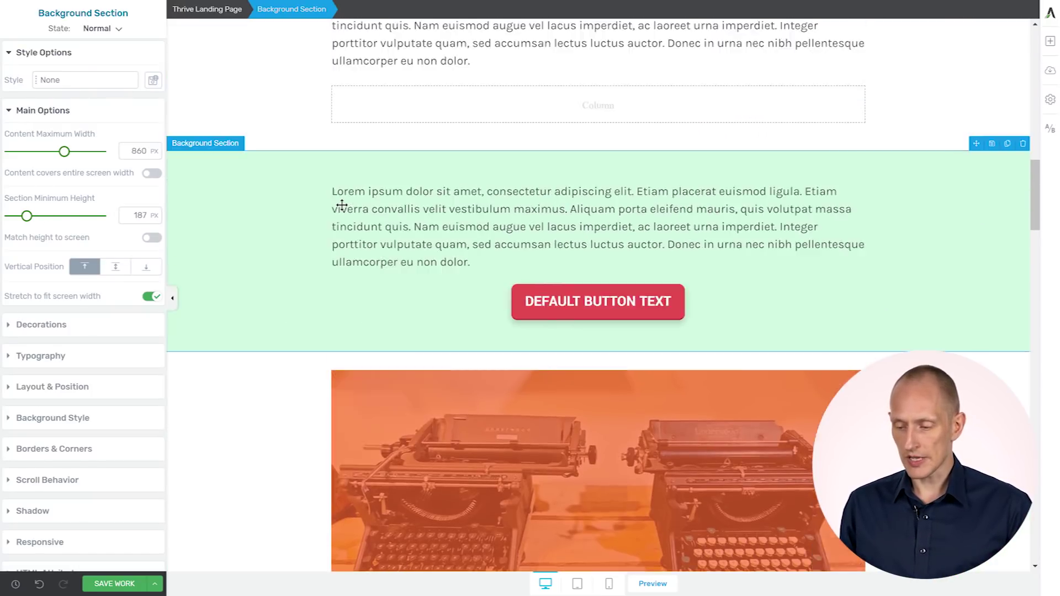
pyautogui.scroll(1, 336, 314)
pyautogui.scroll(-3, 331, 350)
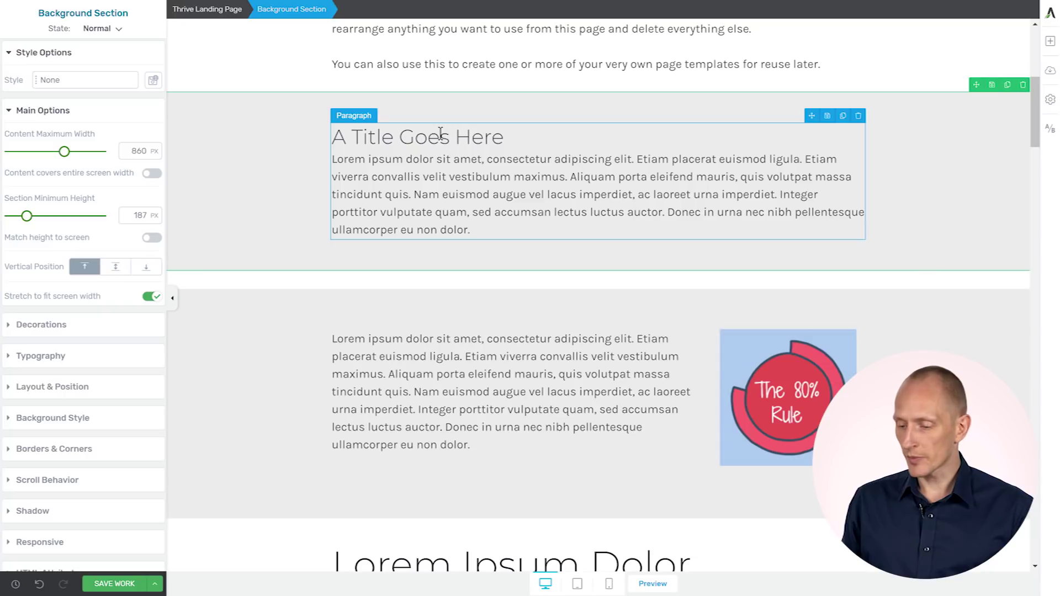
pyautogui.scroll(-3, 469, 238)
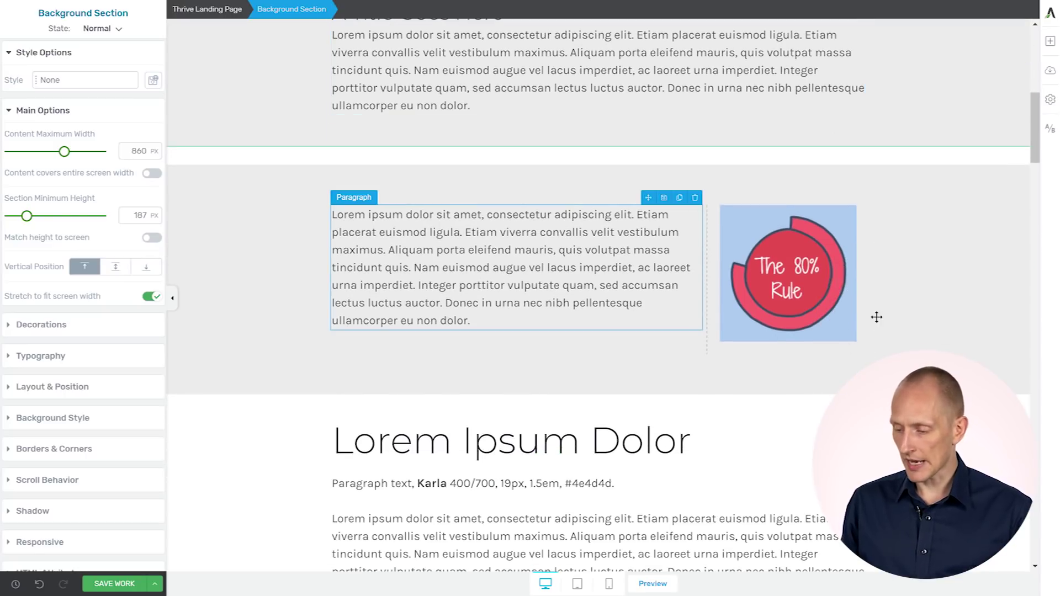
pyautogui.scroll(-10, 703, 288)
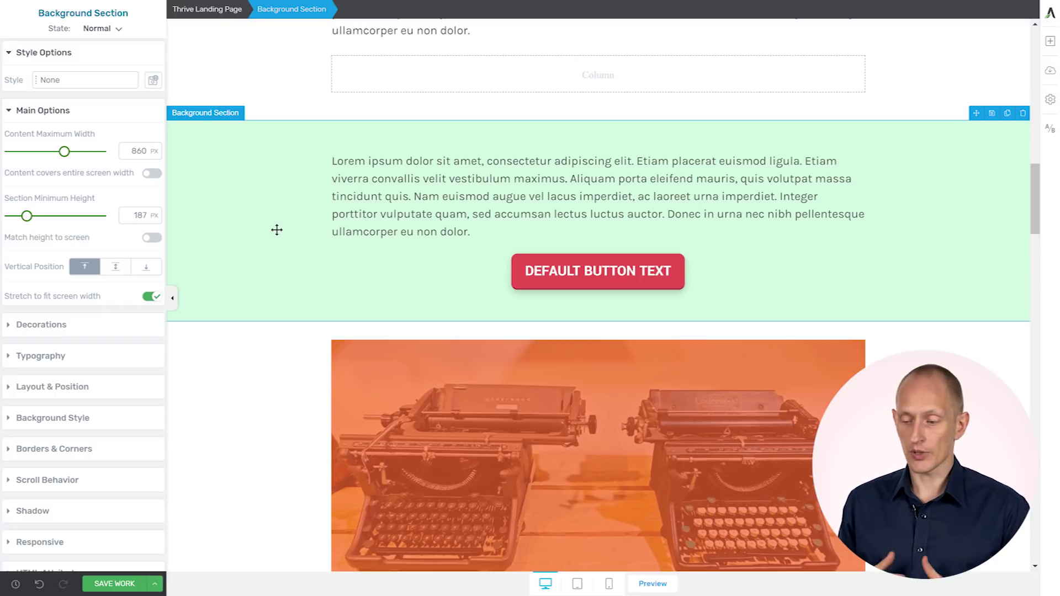
pyautogui.scroll(12, 279, 229)
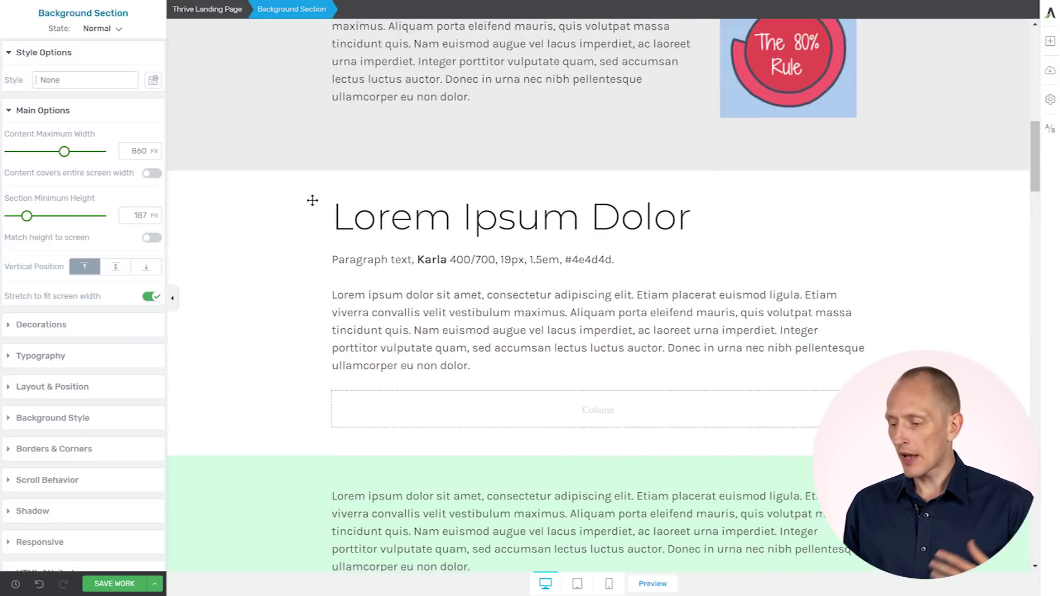
pyautogui.scroll(1, 280, 170)
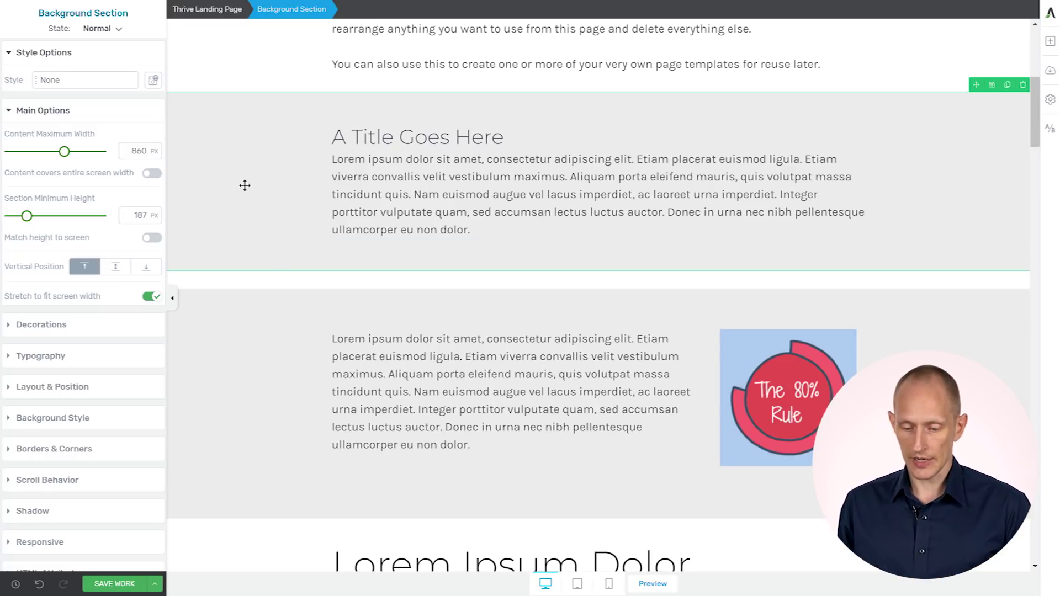
pyautogui.click(98, 423)
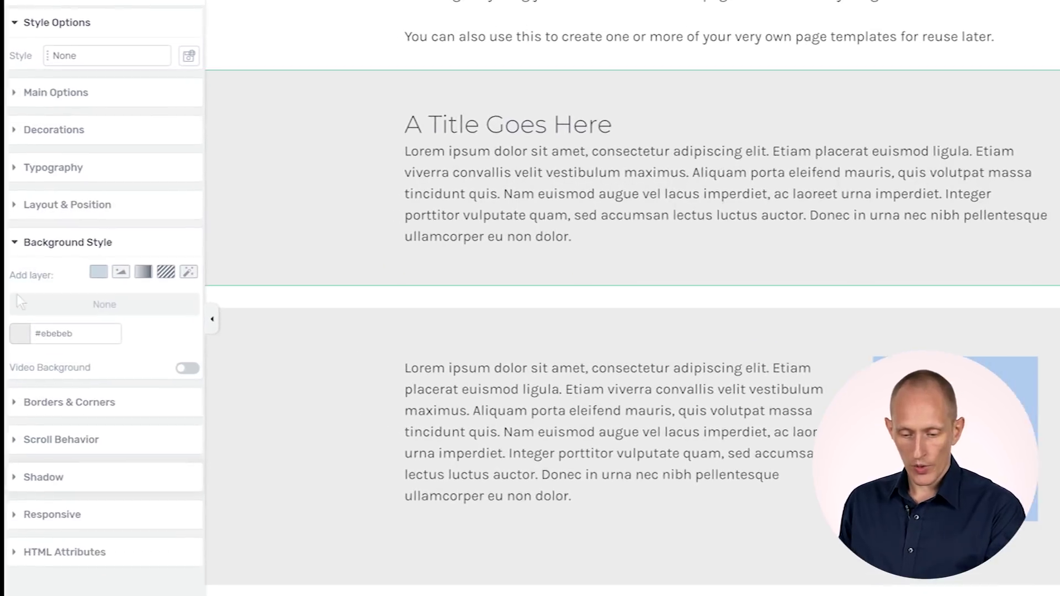
pyautogui.click(20, 334)
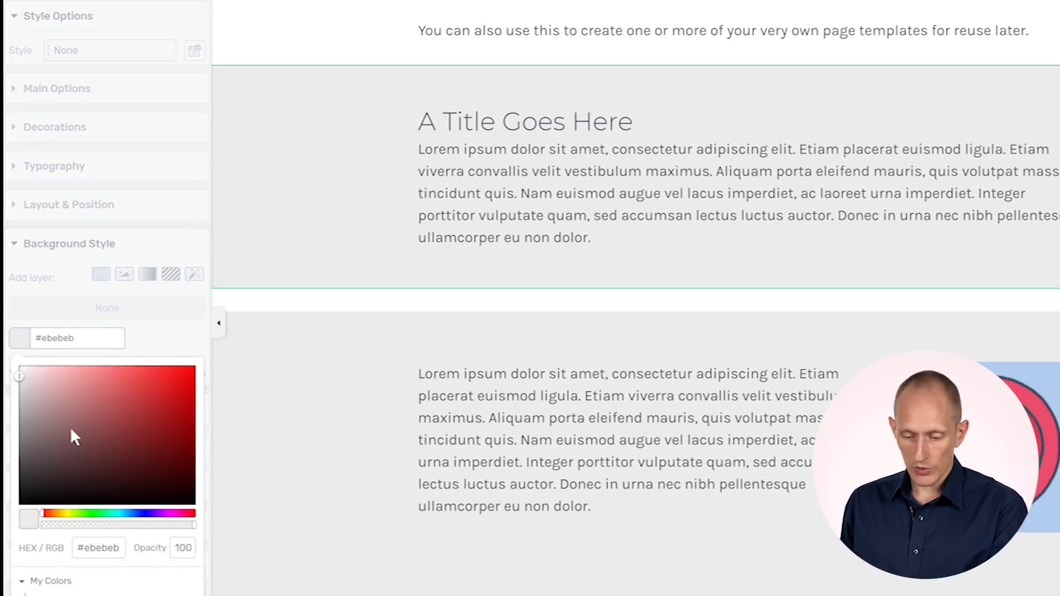
pyautogui.moveTo(19, 462); pyautogui.dragTo(20, 473)
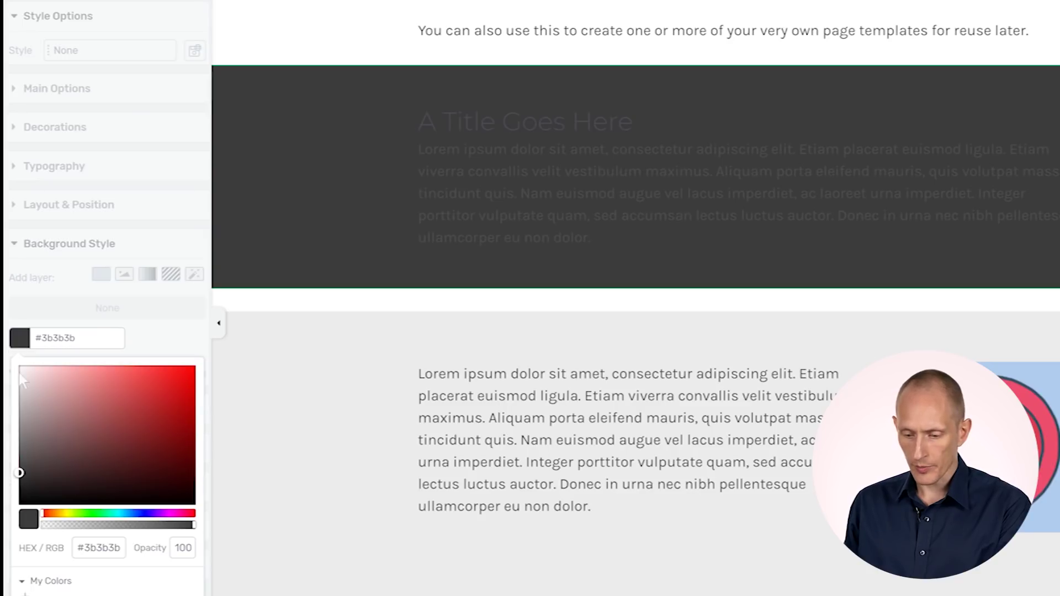
# Step: Make the section's title and paragraph text white (#ffffff) and centre-aligned
pyautogui.click(76, 169)
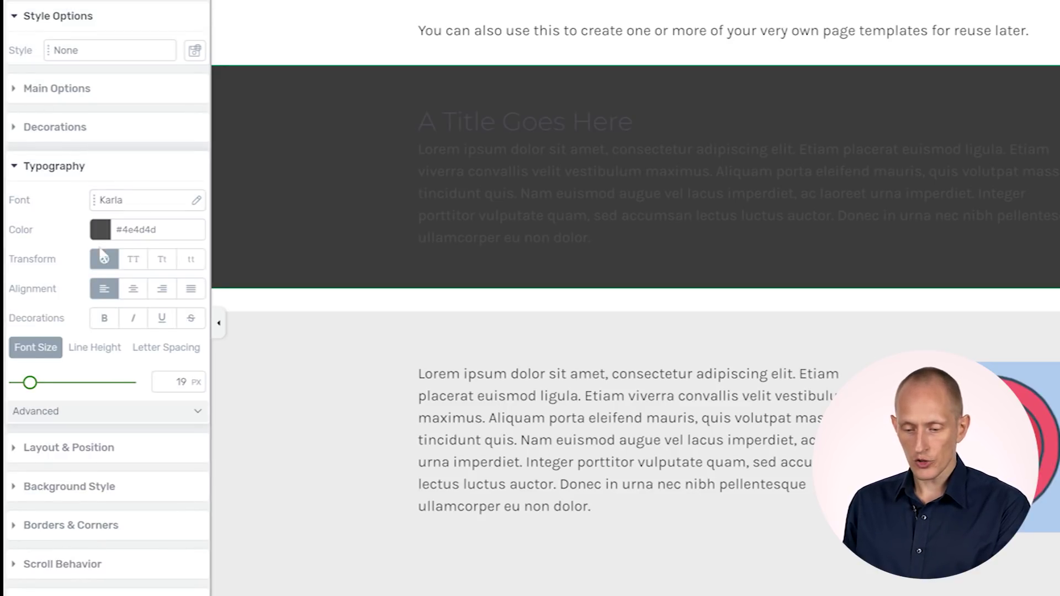
pyautogui.click(100, 229)
pyautogui.moveTo(58, 298); pyautogui.dragTo(7, 244)
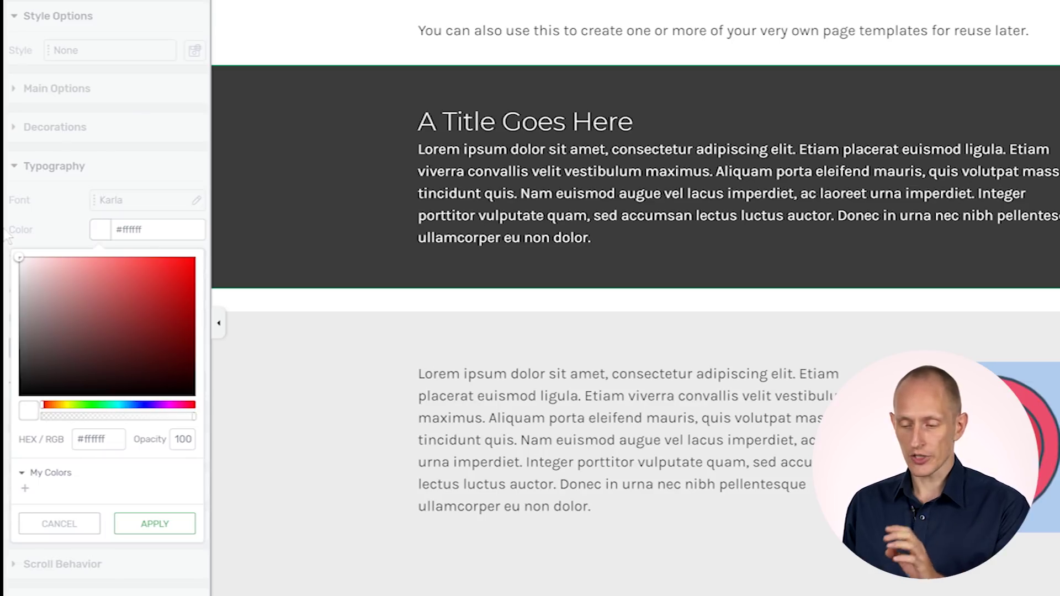
pyautogui.click(155, 525)
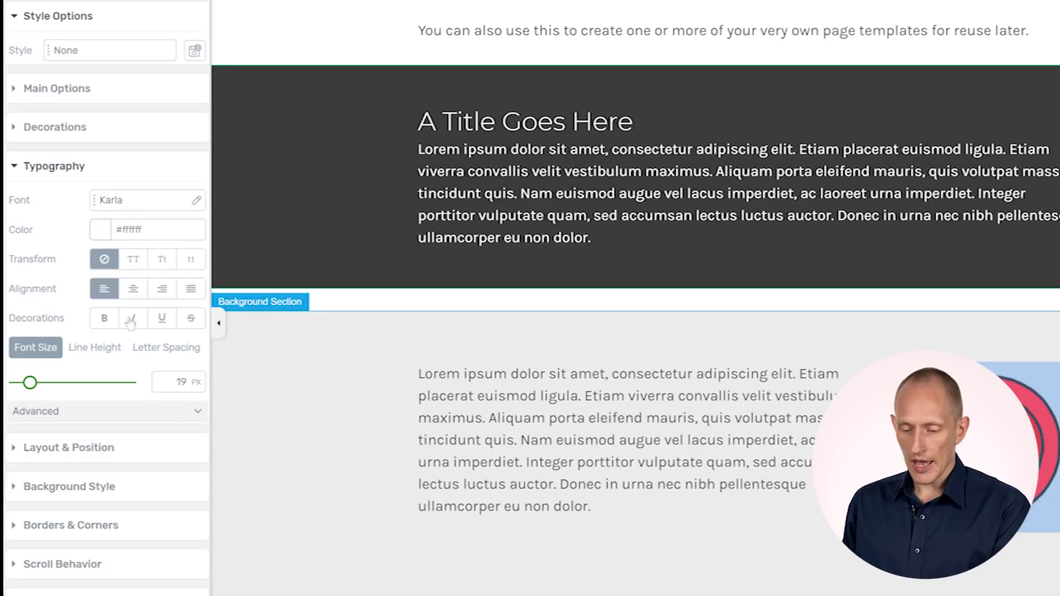
pyautogui.click(133, 290)
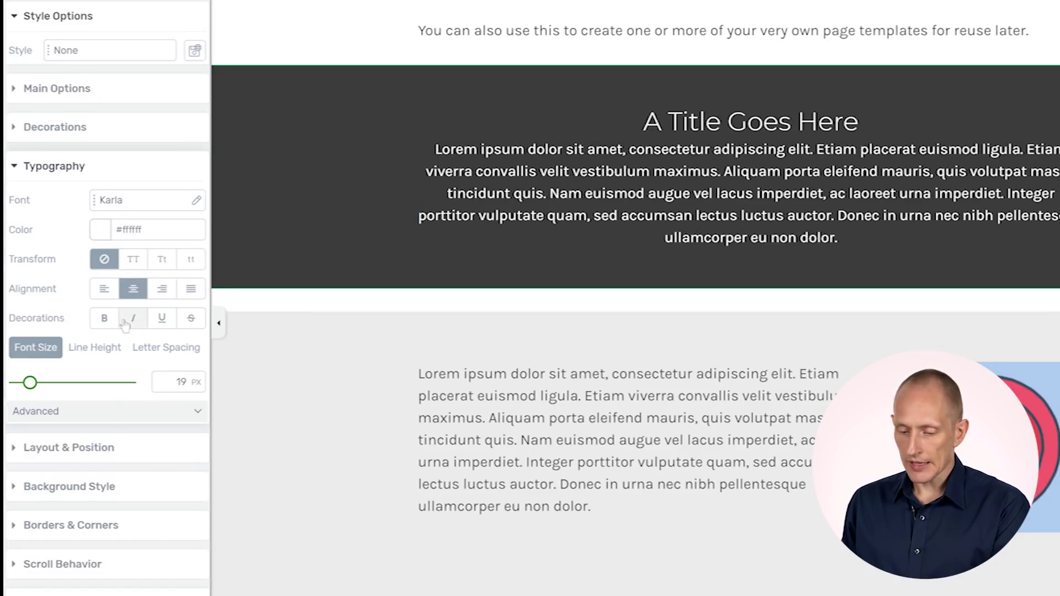
pyautogui.scroll(-1, 130, 320)
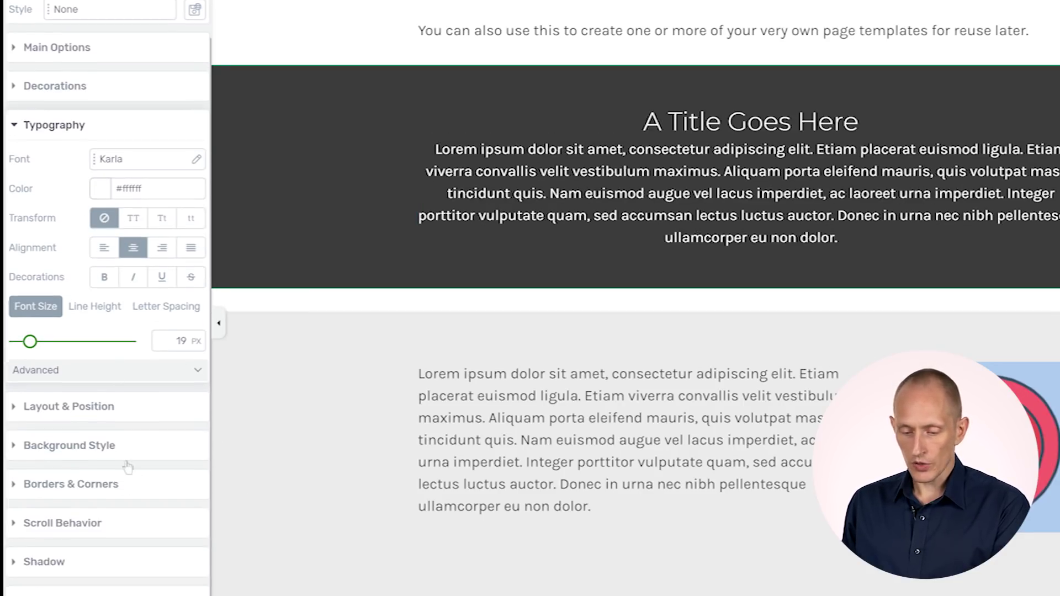
# Step: Give the title section a top-edge-only border in #39e61a green, 5 px wide
pyautogui.click(91, 485)
pyautogui.click(44, 310)
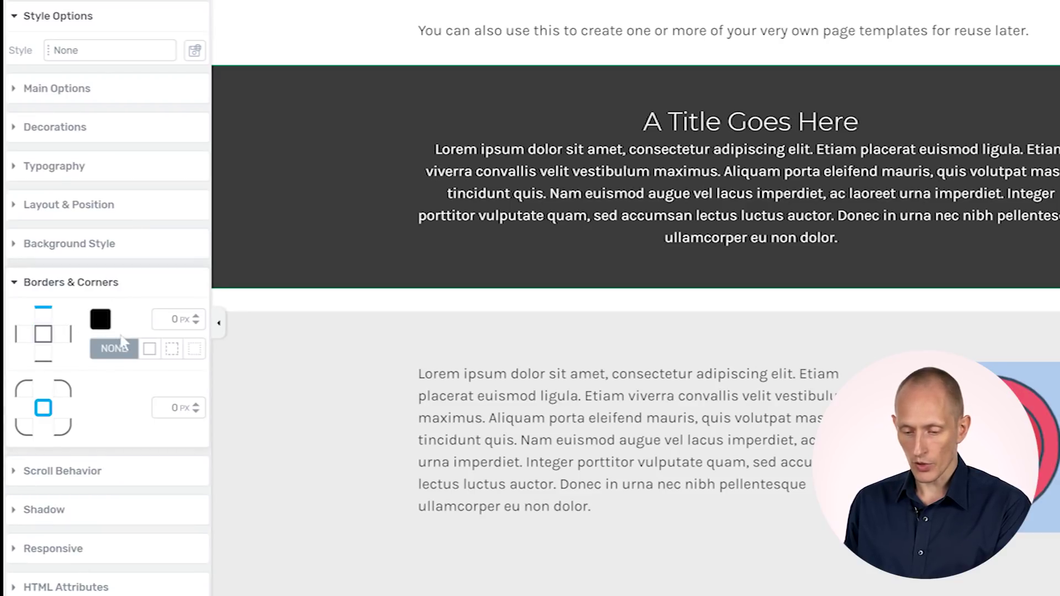
pyautogui.click(105, 322)
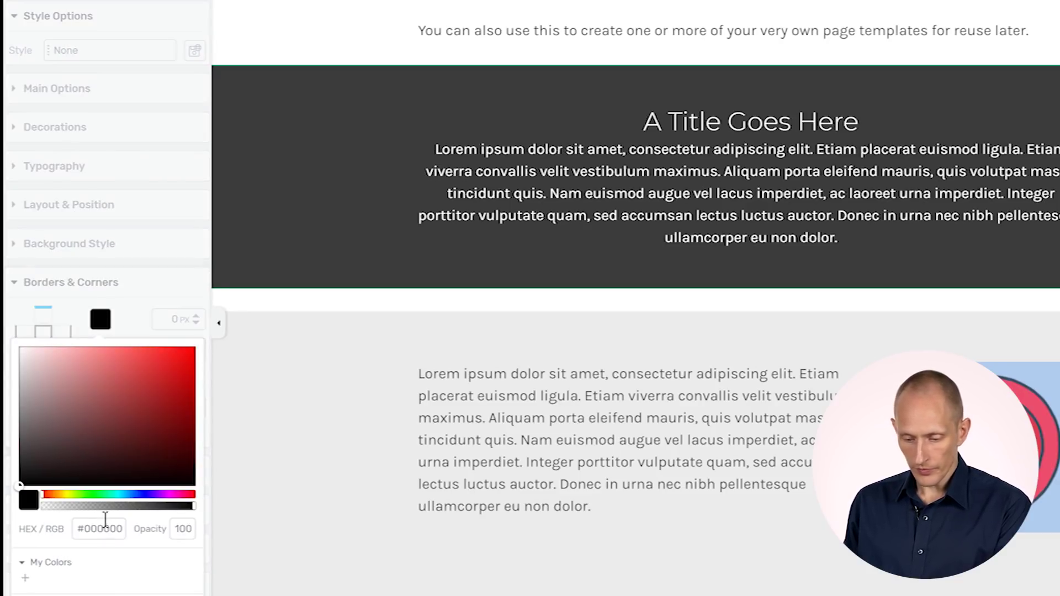
pyautogui.click(90, 497)
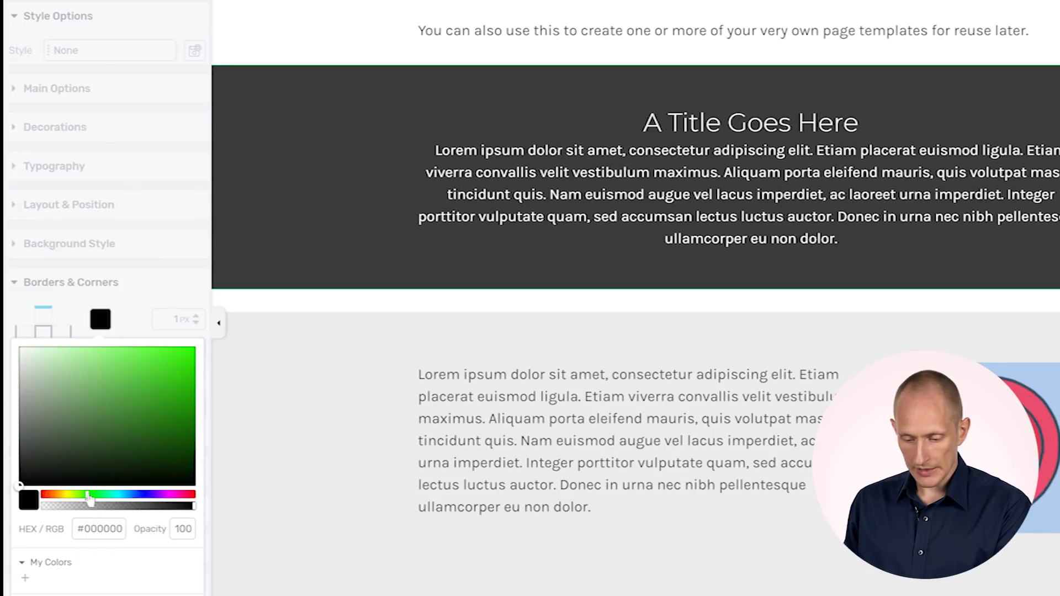
pyautogui.click(176, 361)
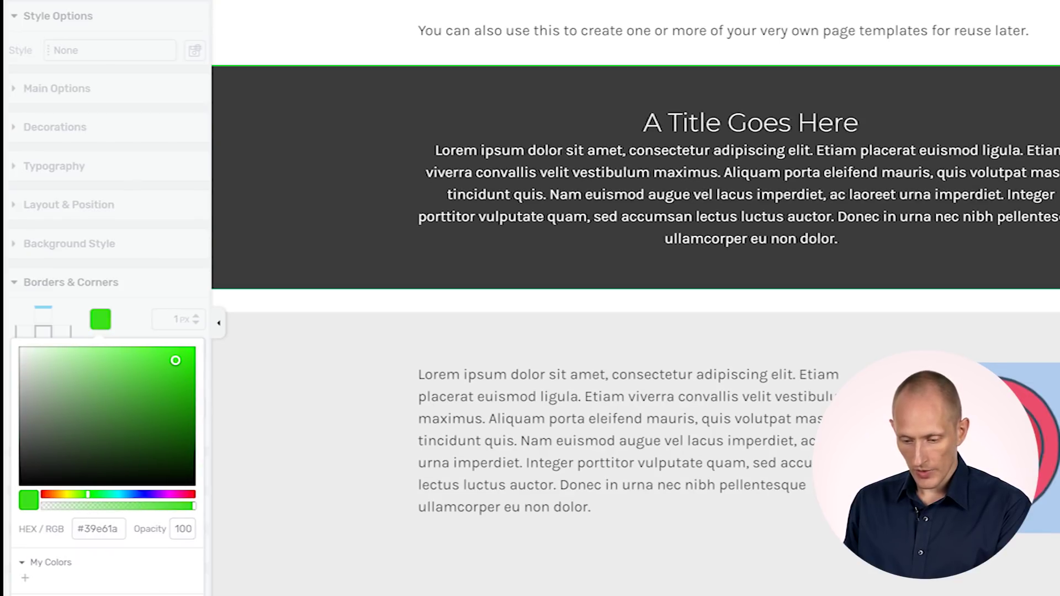
pyautogui.click(201, 309)
pyautogui.doubleClick(173, 313)
pyautogui.write('5')
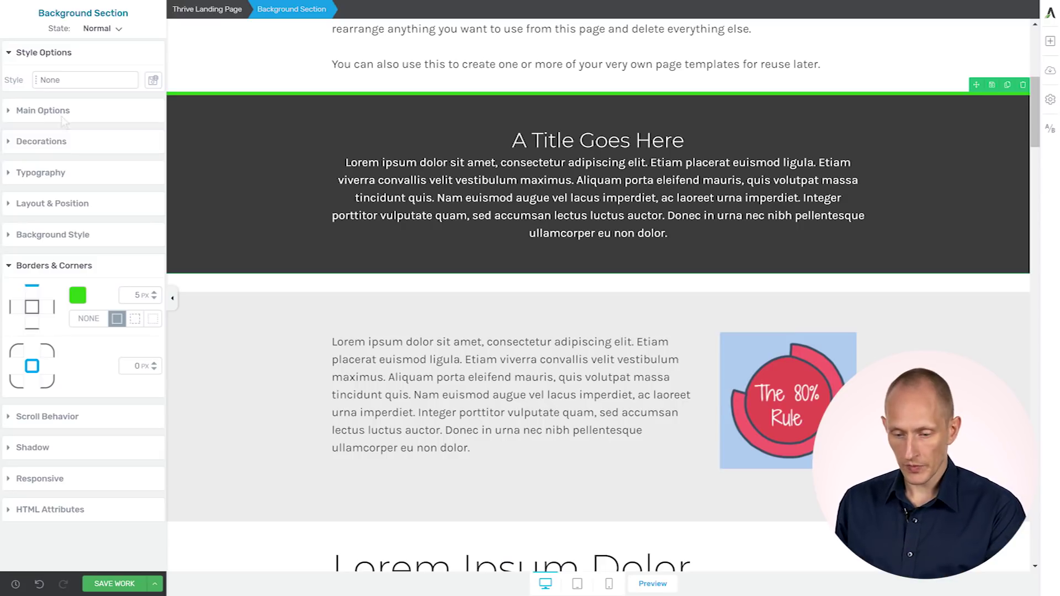
# Step: Save the dark title section's styling as the global style 'Green Line Section'
pyautogui.click(153, 82)
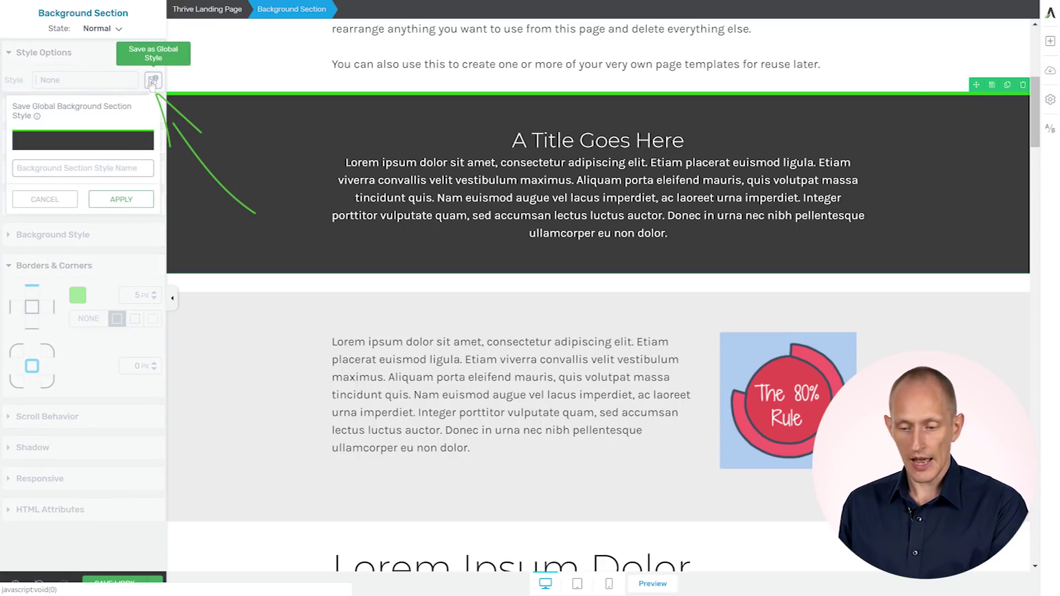
pyautogui.write('G')
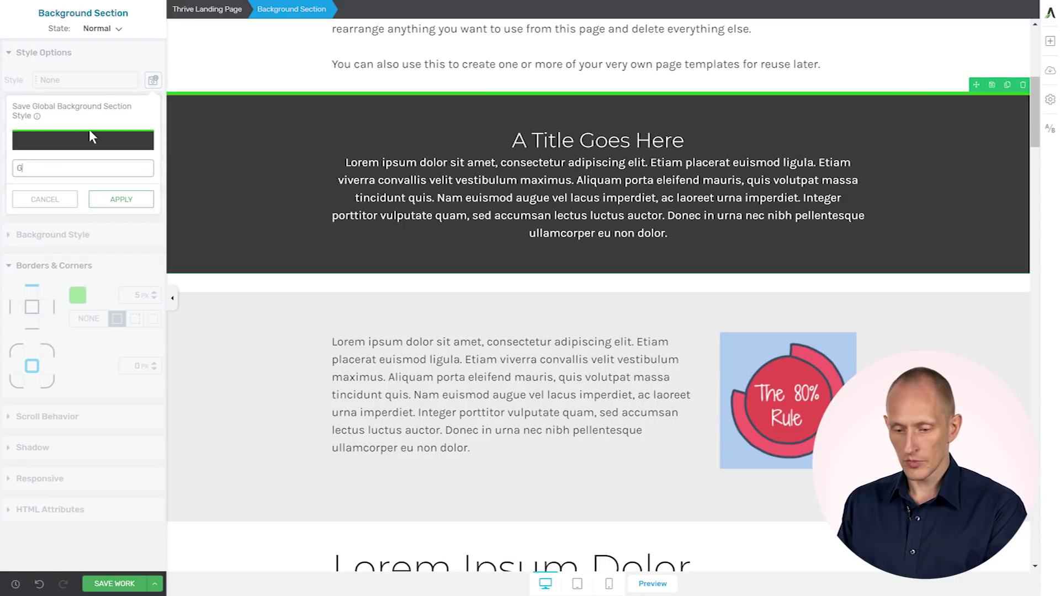
pyautogui.write('reen Line ')
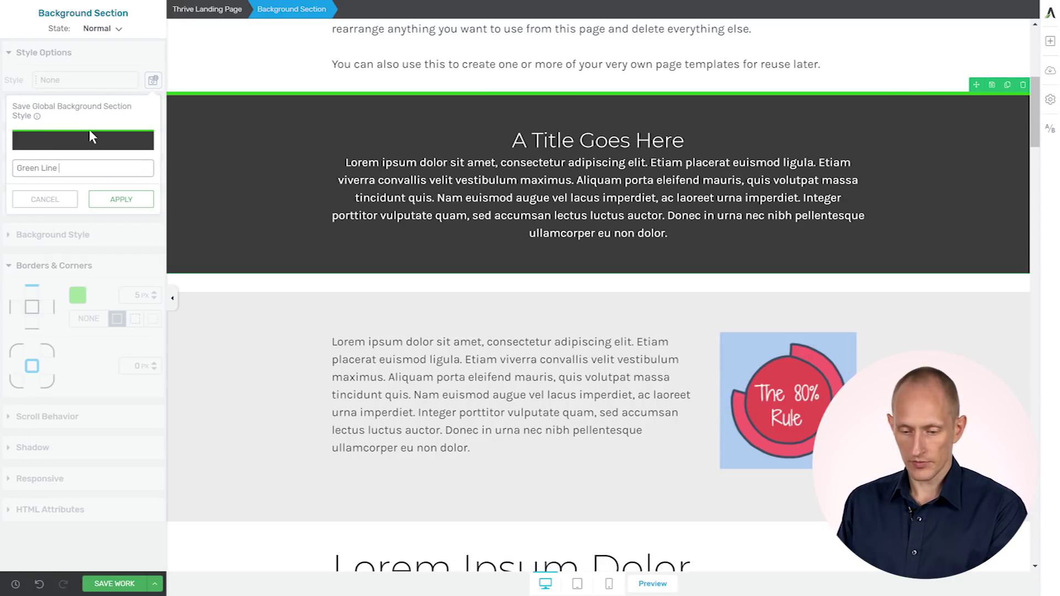
pyautogui.write('Section')
pyautogui.click(116, 204)
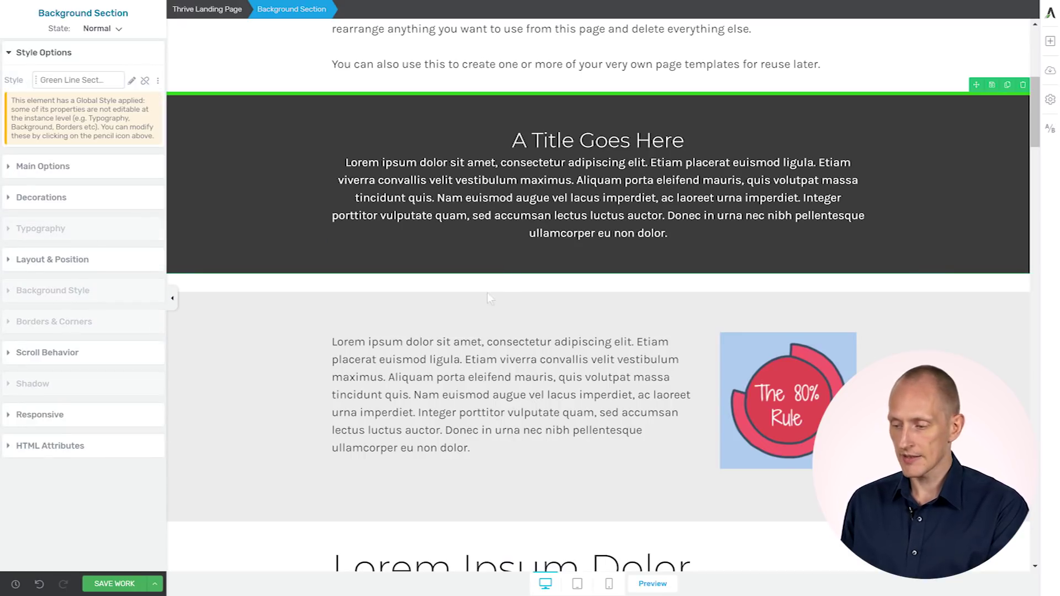
# Step: Apply the Green Line Section style to the image-with-text section and the light-green button section
pyautogui.click(251, 334)
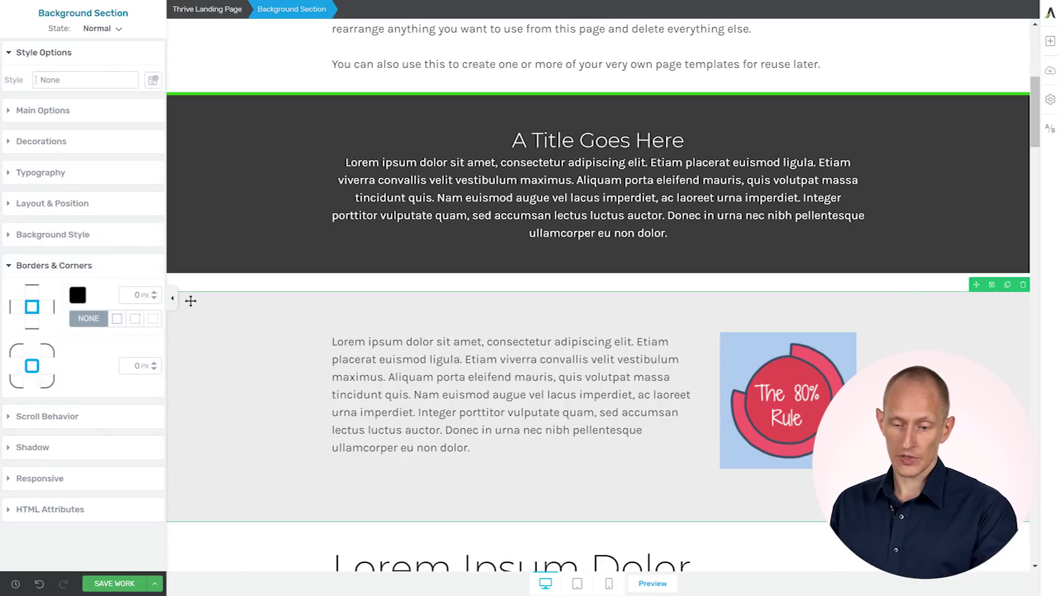
pyautogui.click(116, 82)
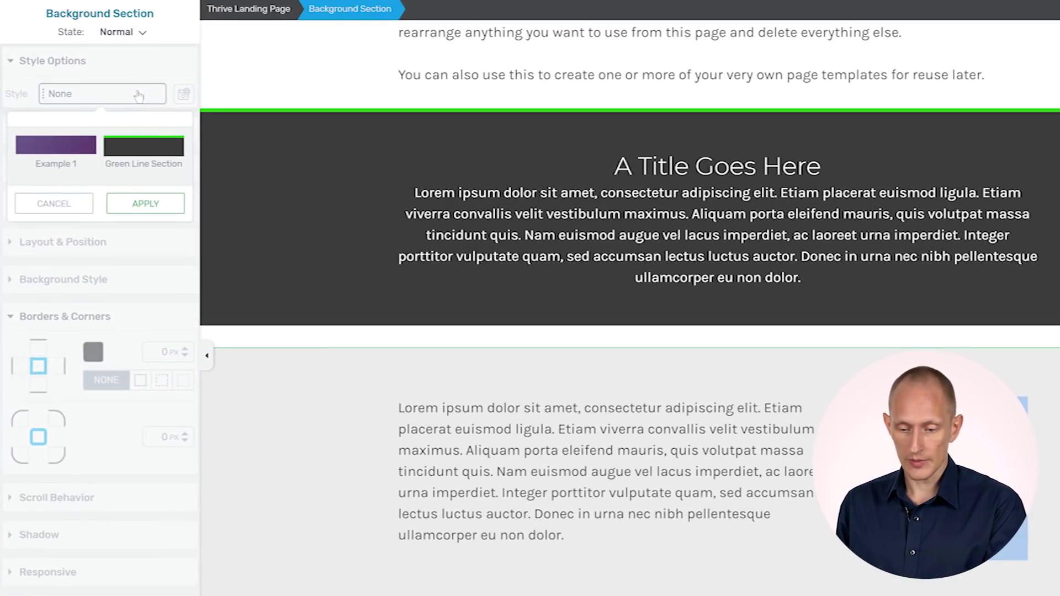
pyautogui.click(142, 153)
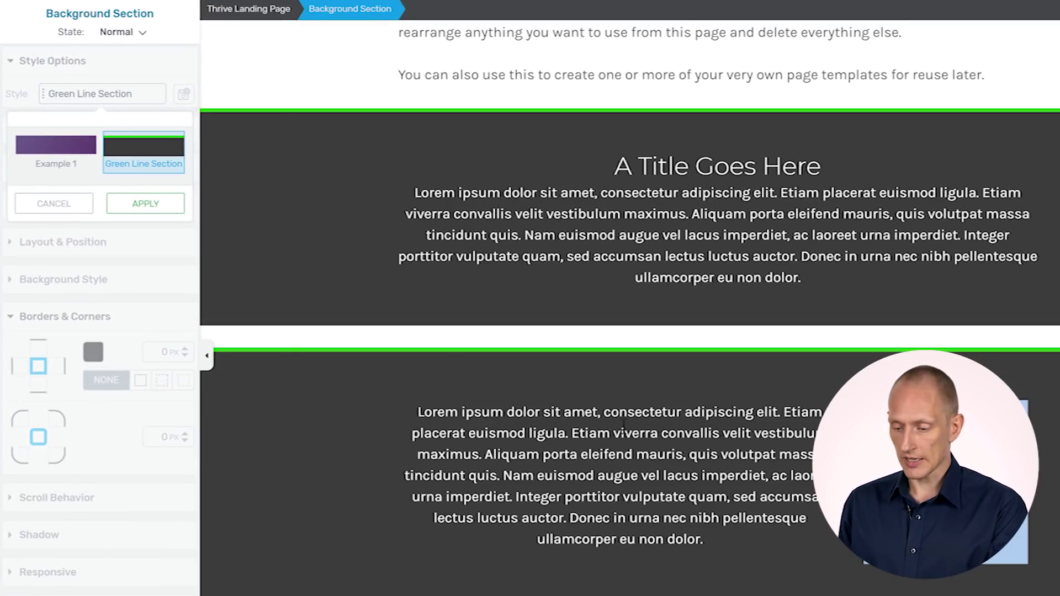
pyautogui.scroll(-10, 670, 436)
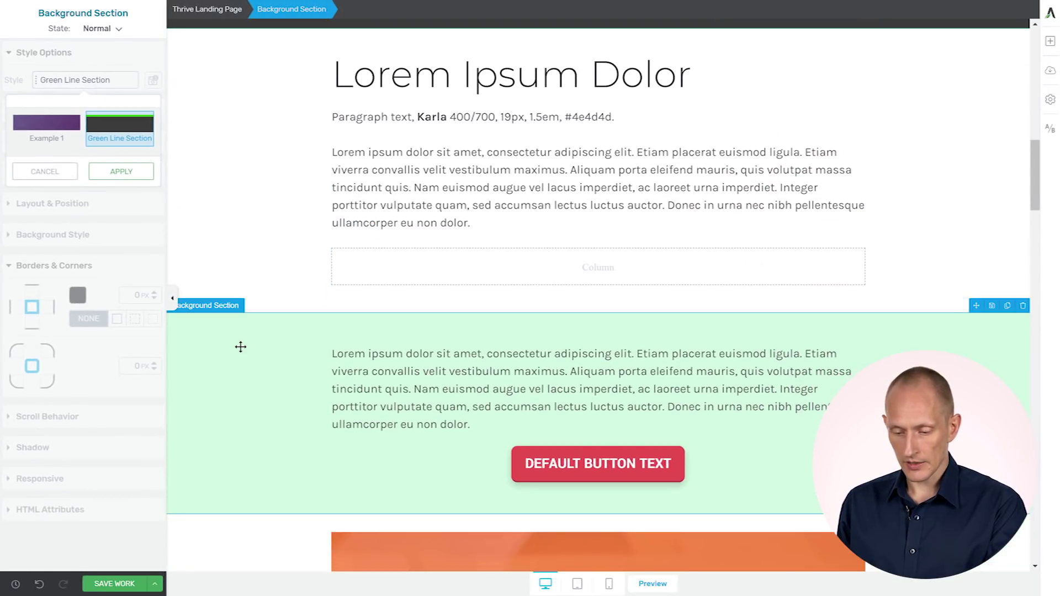
pyautogui.click(241, 347)
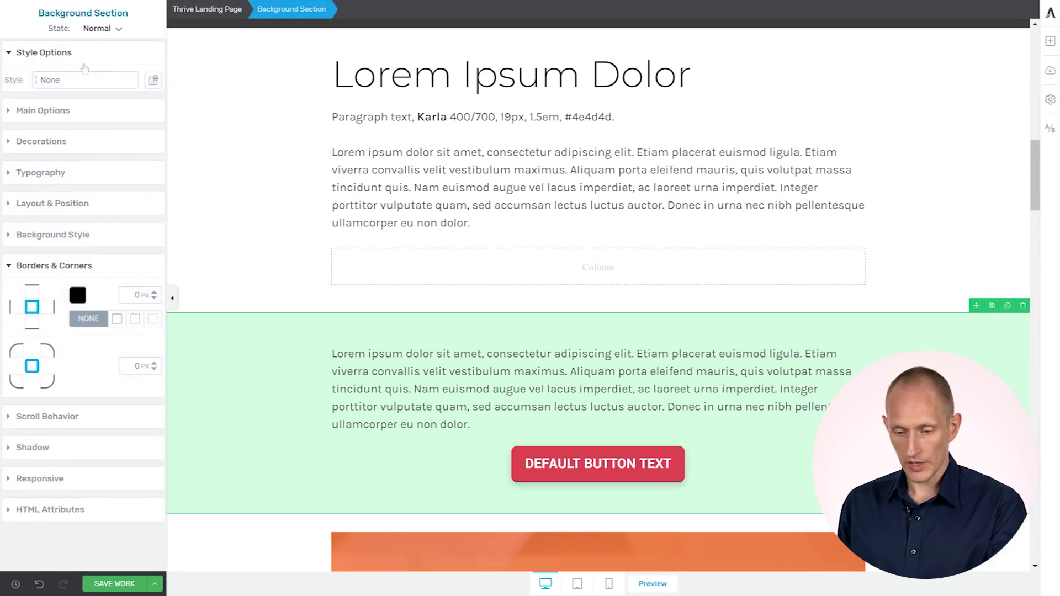
pyautogui.click(85, 80)
pyautogui.click(108, 123)
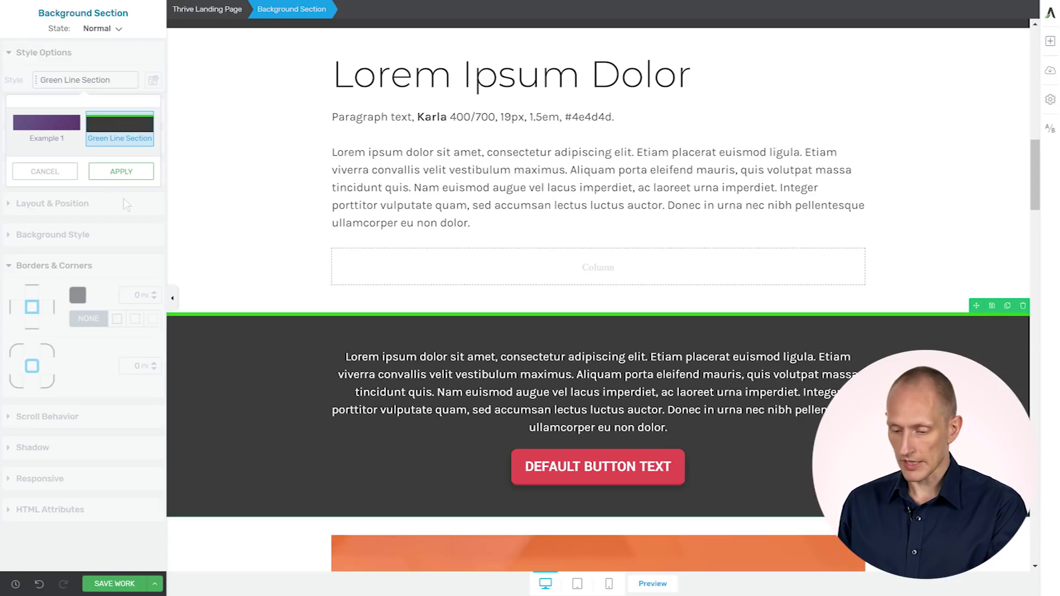
pyautogui.click(120, 172)
pyautogui.scroll(5, 291, 253)
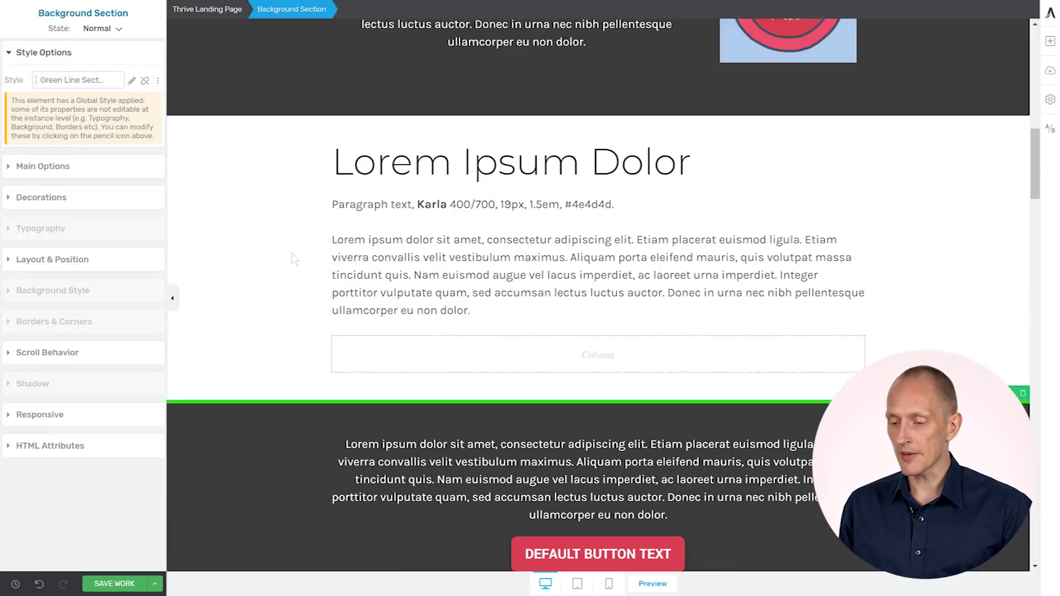
pyautogui.scroll(4, 292, 253)
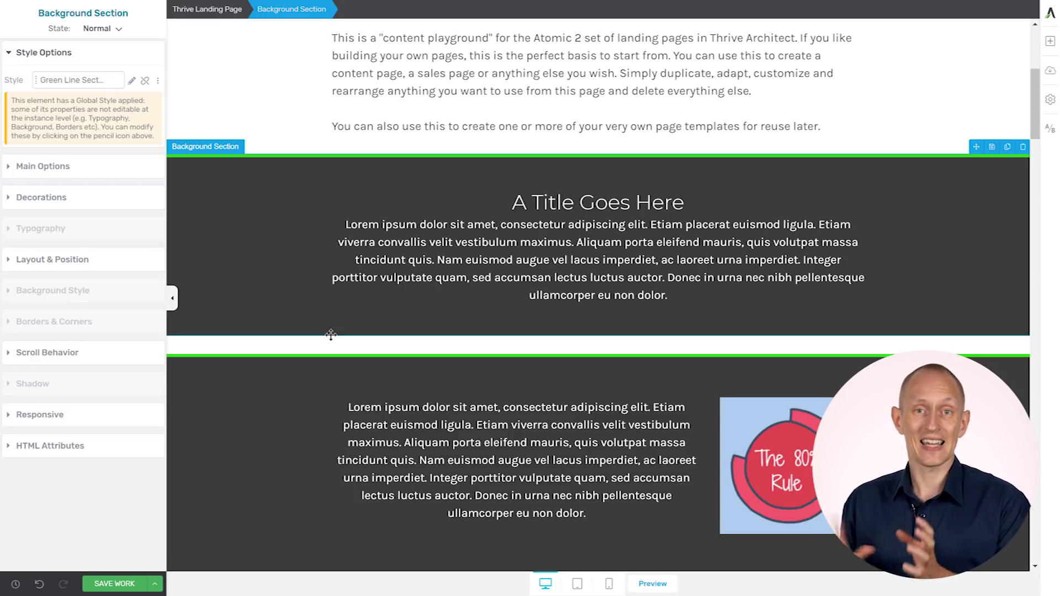
pyautogui.scroll(-3, 331, 335)
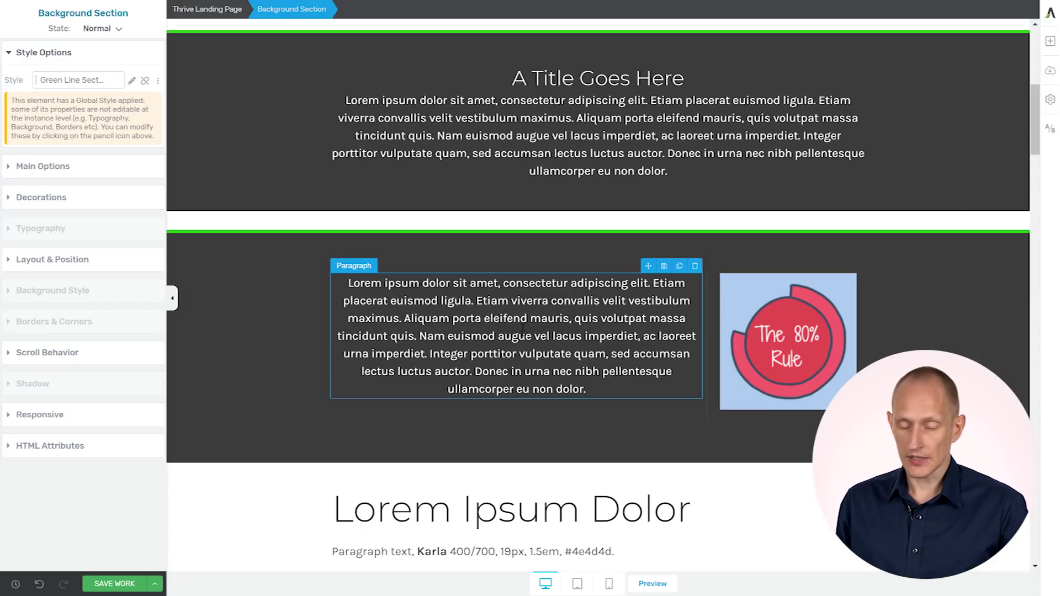
pyautogui.scroll(-2, 521, 342)
pyautogui.scroll(-6, 521, 346)
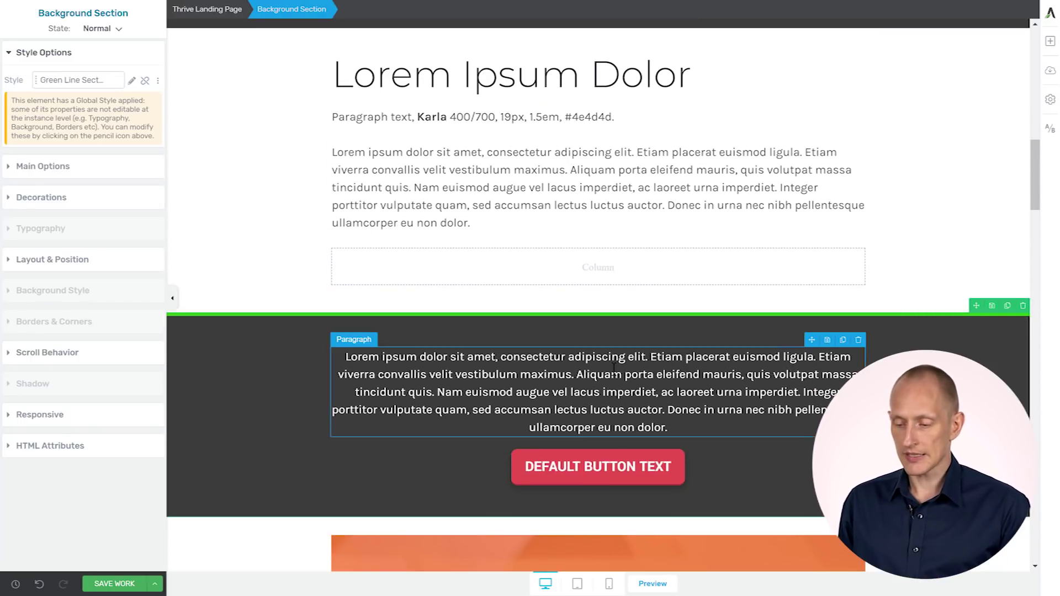
pyautogui.scroll(10, 480, 426)
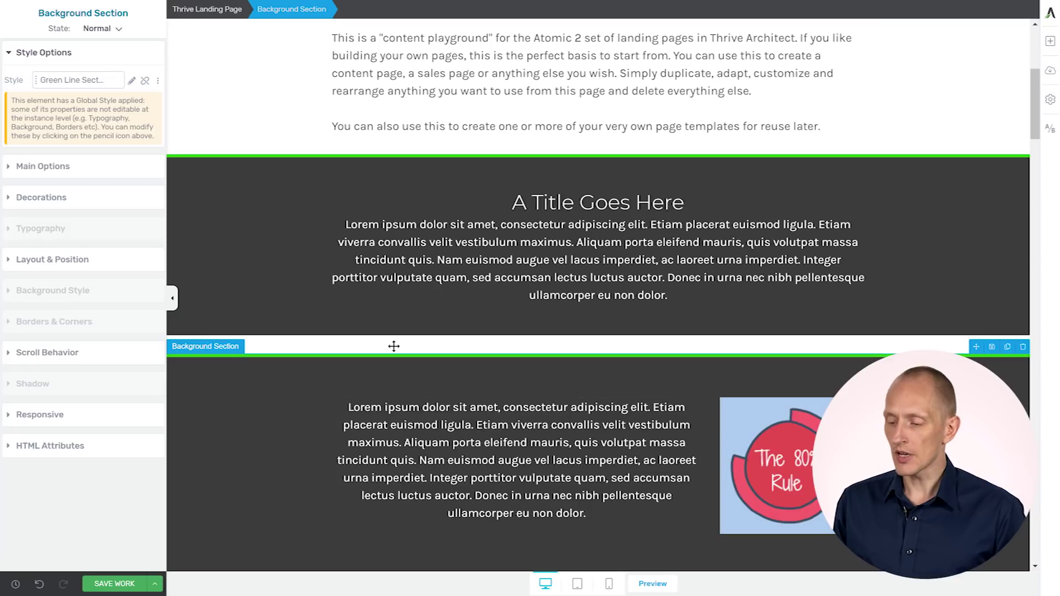
pyautogui.scroll(-3, 452, 319)
pyautogui.scroll(-7, 452, 319)
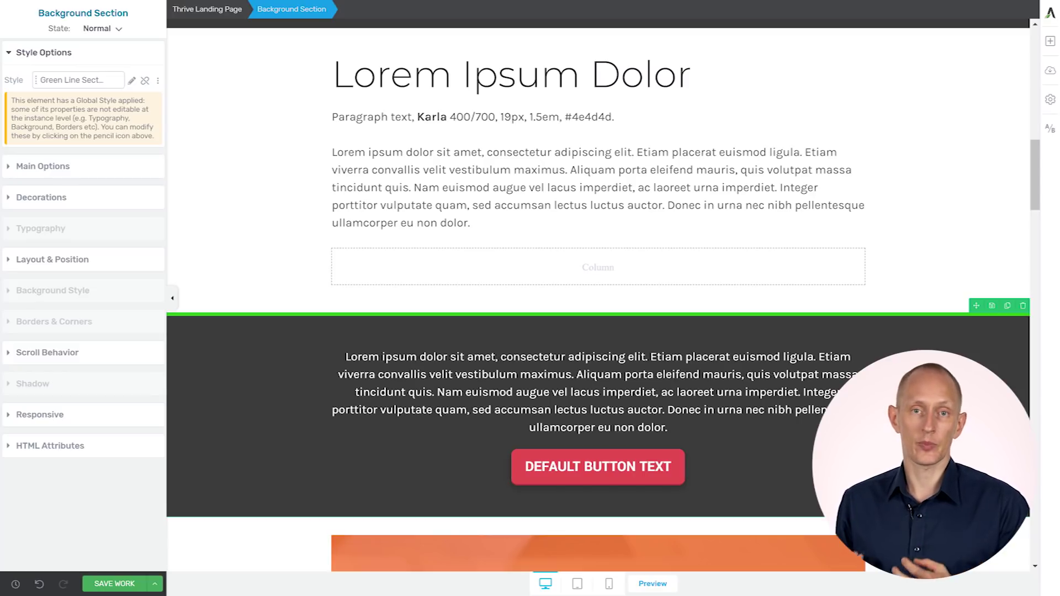
pyautogui.scroll(10, 776, 310)
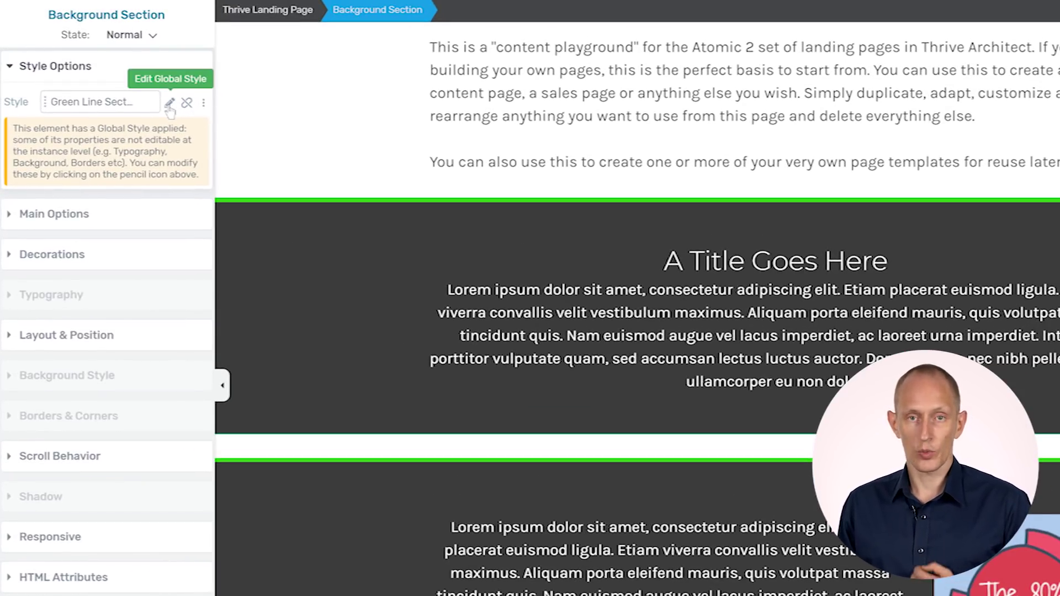
# Step: Open the Green Line Section global style for editing and show its background settings
pyautogui.click(169, 105)
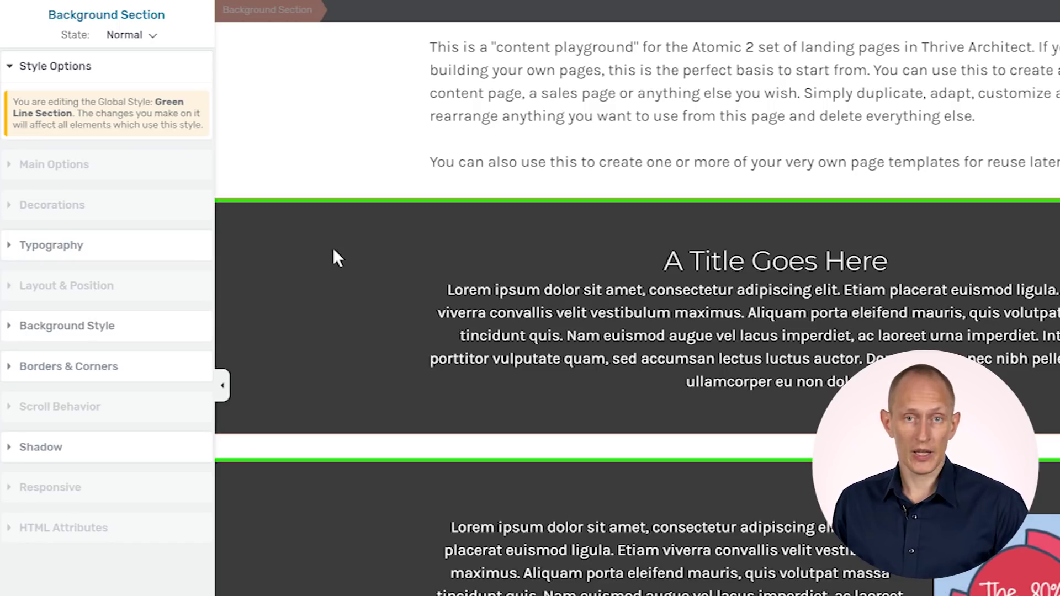
pyautogui.click(59, 327)
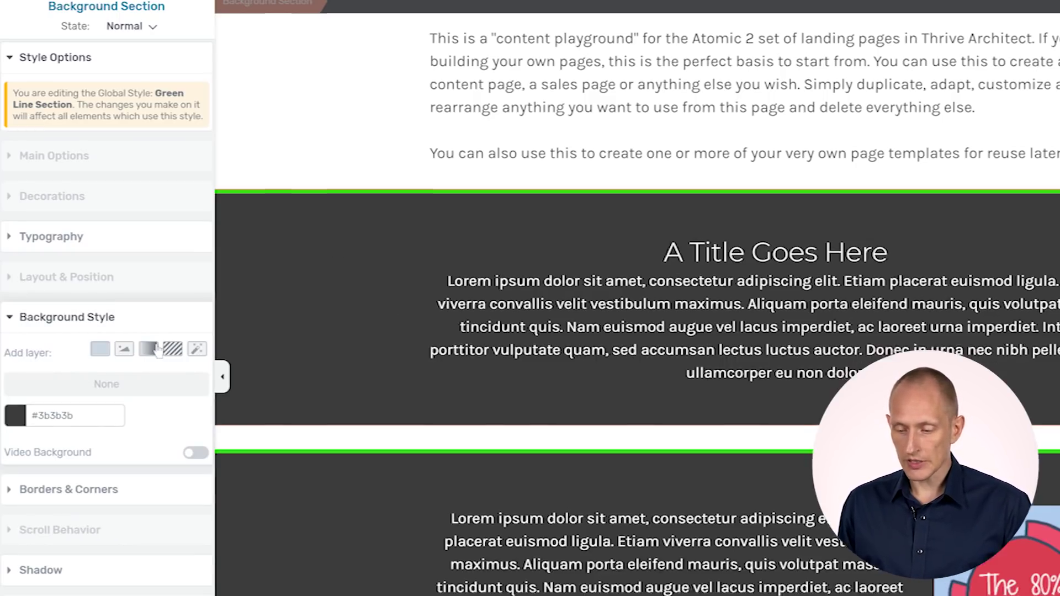
# Step: Give the style a diagonal 305° linear gradient from dark green to lighter green
pyautogui.click(155, 359)
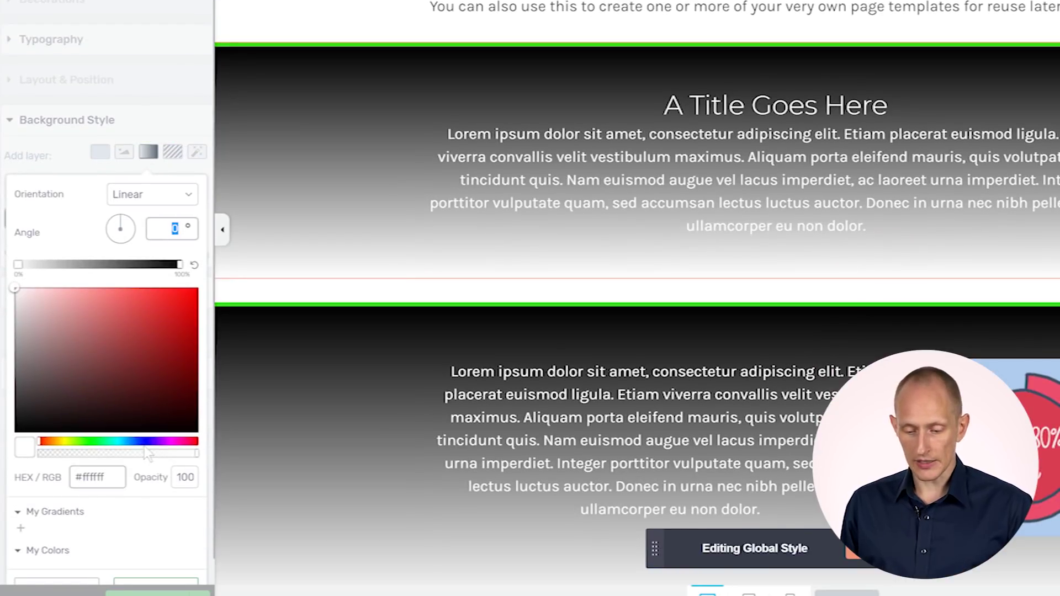
pyautogui.click(91, 442)
pyautogui.click(162, 325)
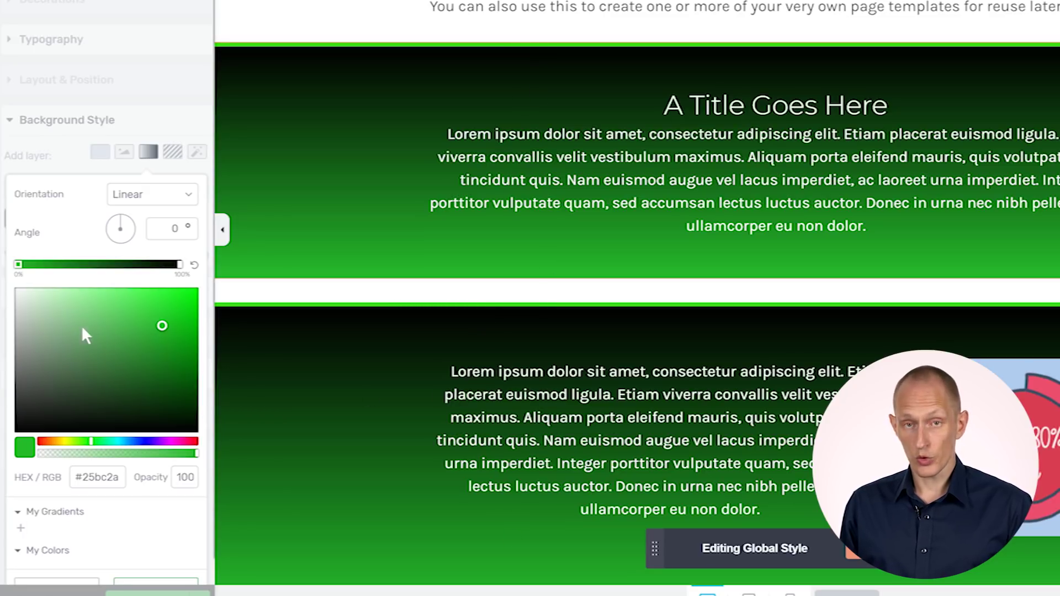
pyautogui.moveTo(157, 349); pyautogui.dragTo(165, 365)
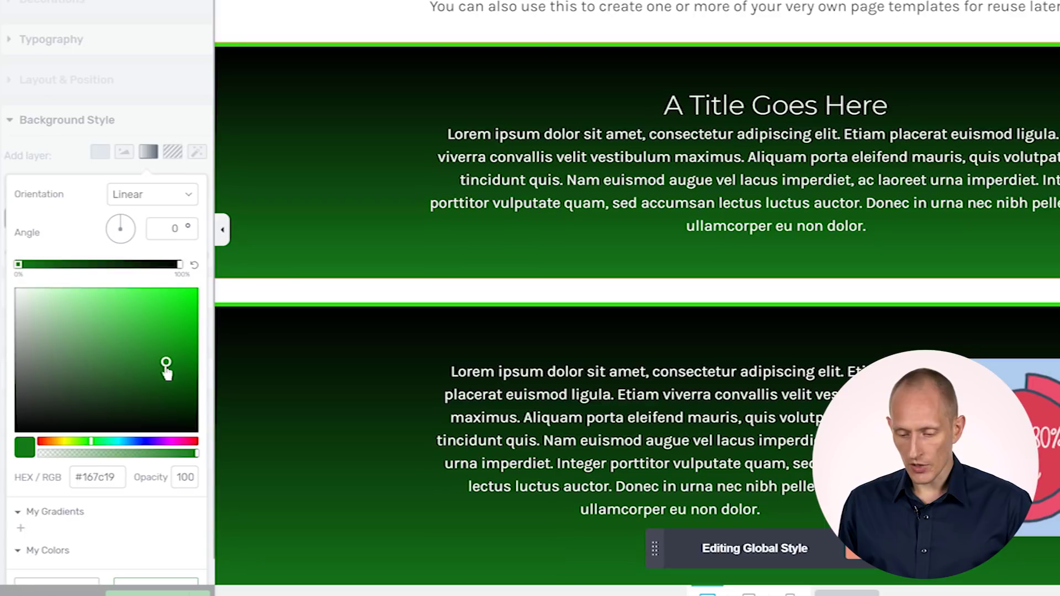
pyautogui.click(180, 265)
pyautogui.click(128, 321)
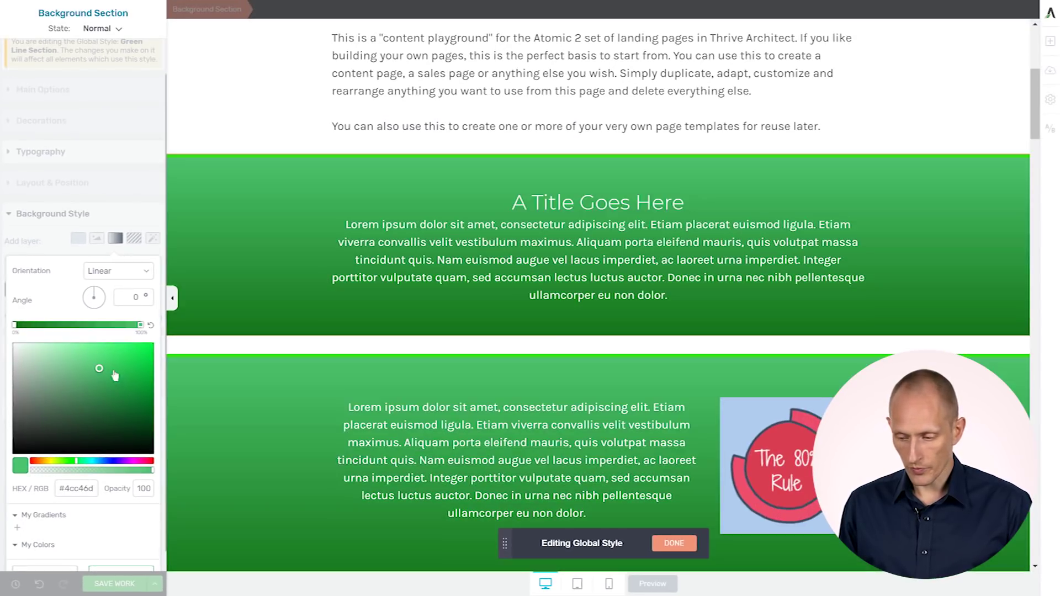
pyautogui.moveTo(115, 376); pyautogui.dragTo(106, 384)
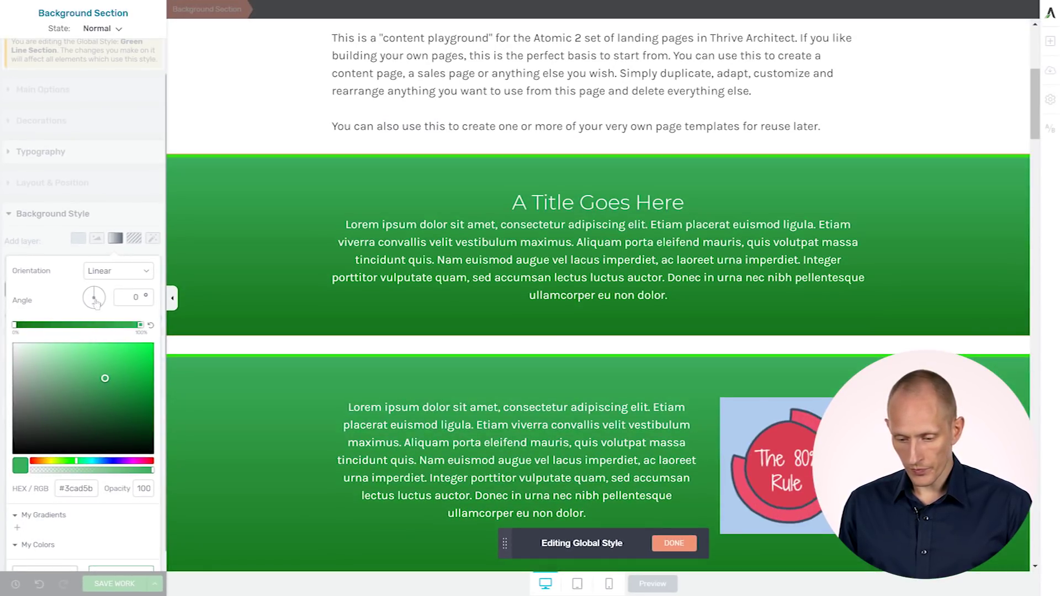
pyautogui.moveTo(94, 304); pyautogui.dragTo(80, 291)
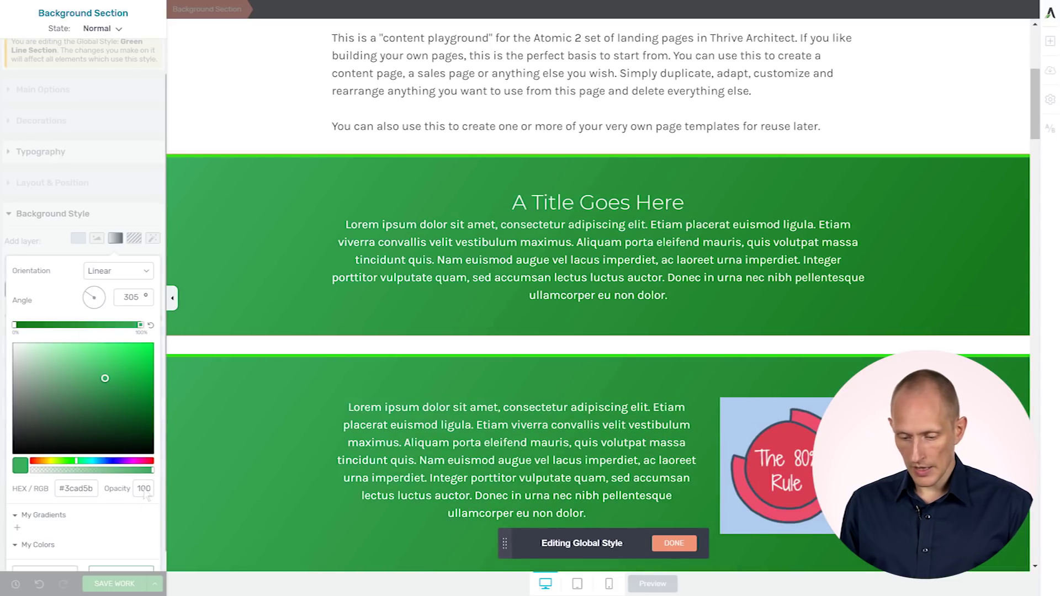
pyautogui.scroll(-1, 145, 495)
pyautogui.click(121, 557)
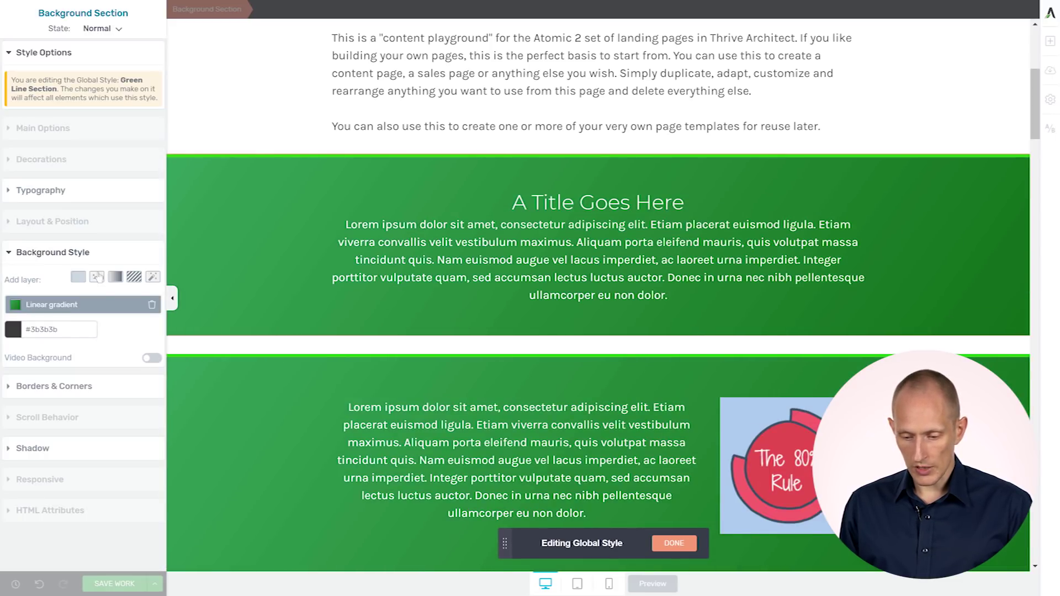
# Step: Change the style's top border colour to deep purple #661549 and finish editing
pyautogui.click(59, 391)
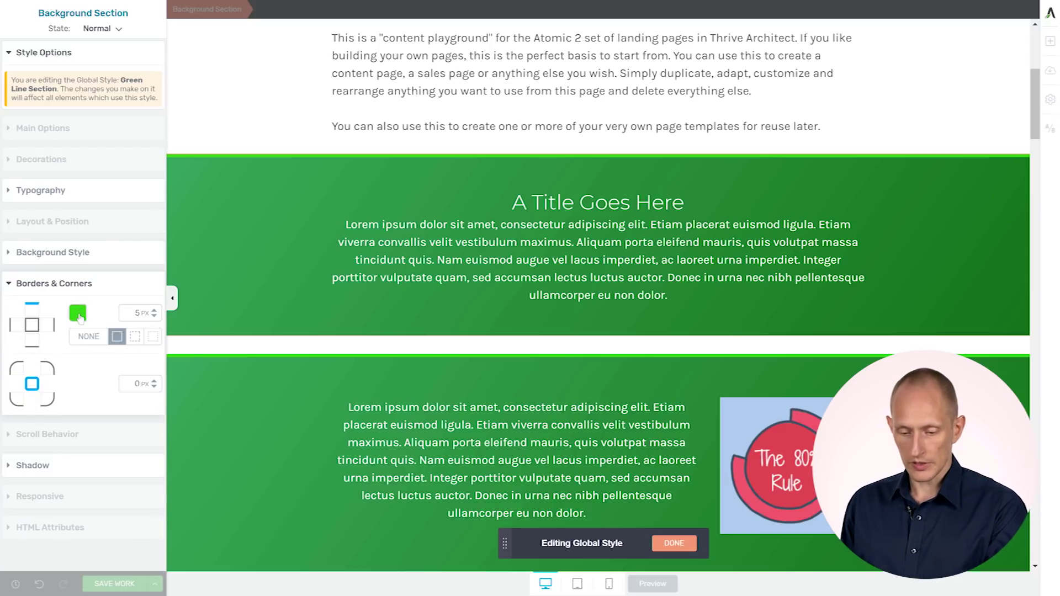
pyautogui.click(80, 316)
pyautogui.click(130, 454)
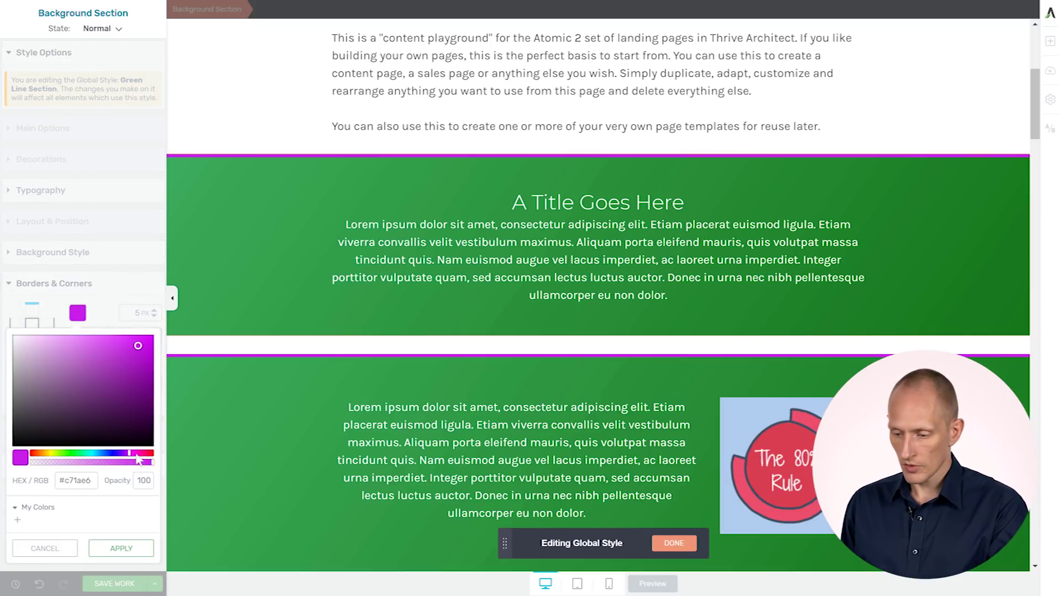
pyautogui.click(139, 454)
pyautogui.moveTo(108, 379); pyautogui.dragTo(124, 402)
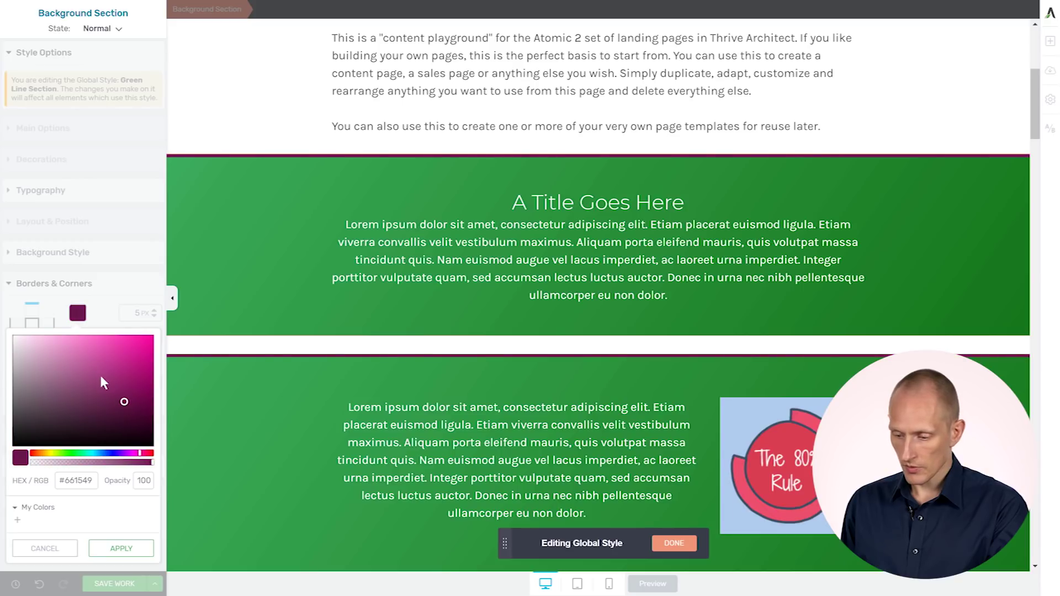
pyautogui.click(122, 548)
# Step: Review both content sections sharing the green gradient, then open the elements panel
pyautogui.scroll(-8, 513, 241)
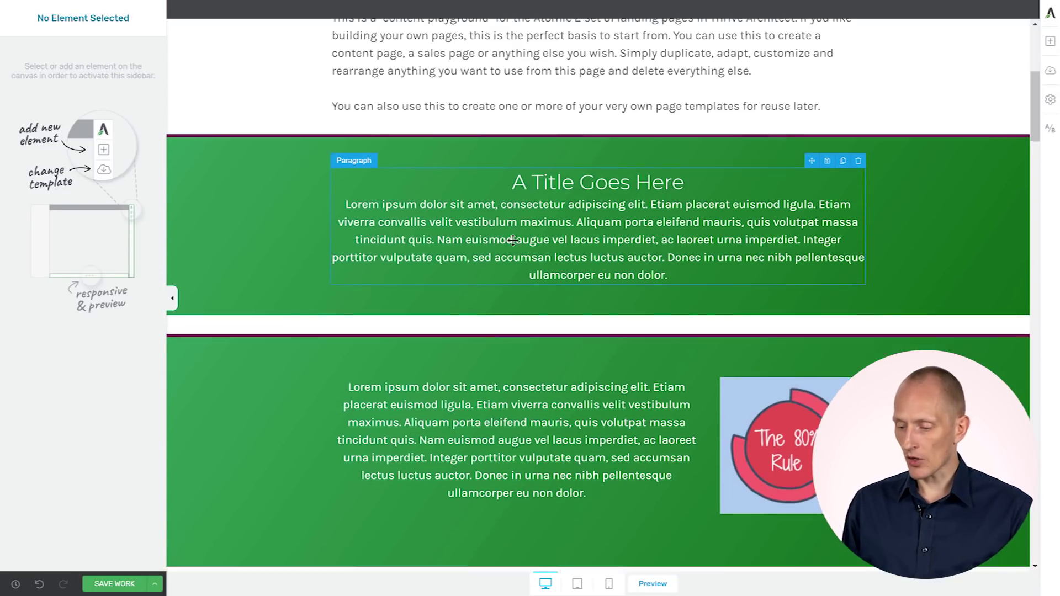
pyautogui.scroll(-5, 513, 240)
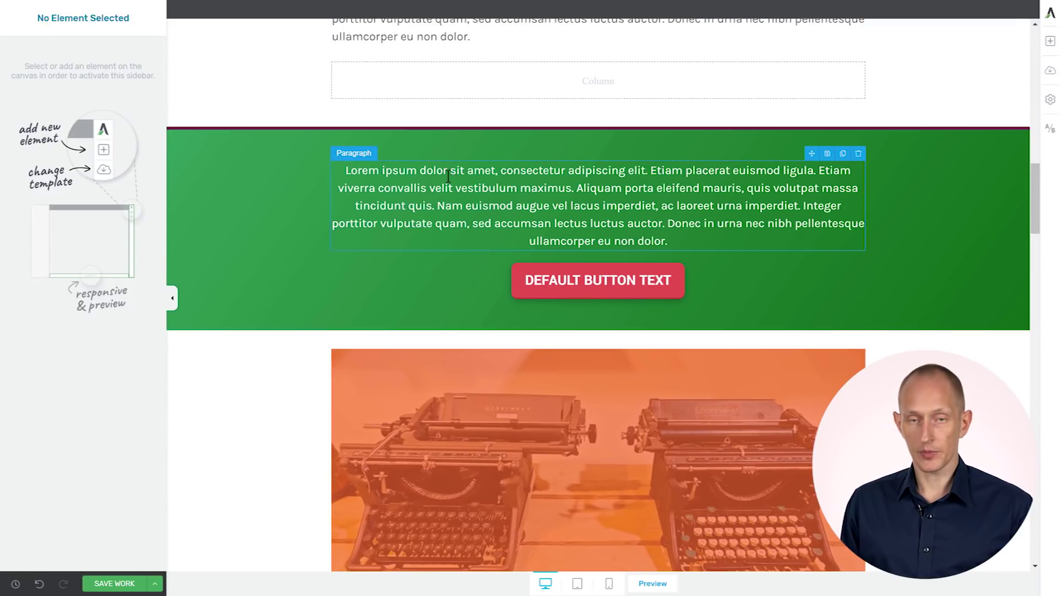
pyautogui.scroll(2, 449, 176)
pyautogui.scroll(10, 448, 176)
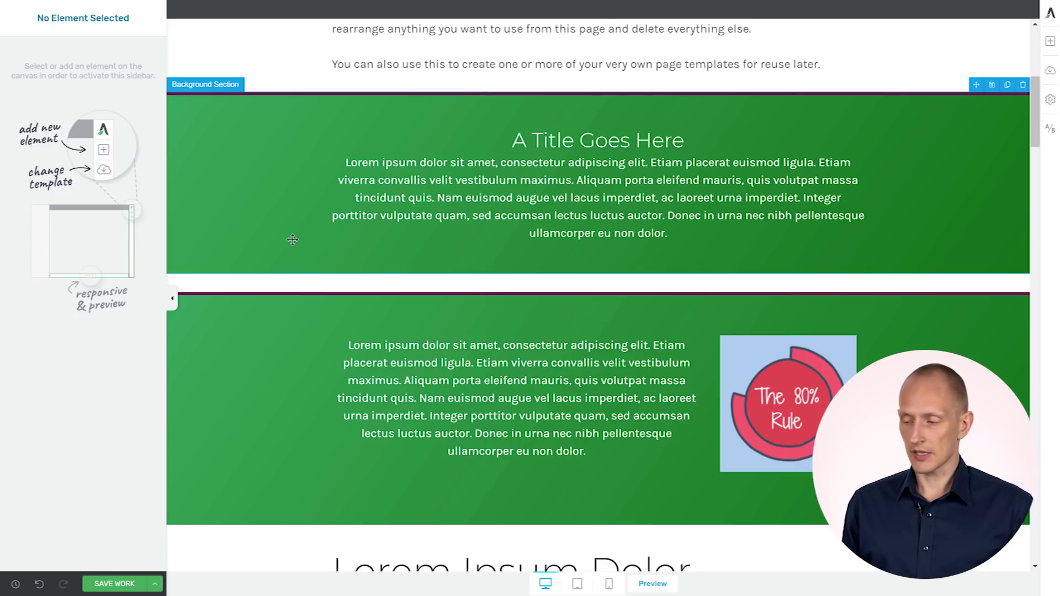
pyautogui.click(1050, 44)
# Step: Place a new button below the first paragraph with a 13 px secondary text line and an icon
pyautogui.moveTo(1006, 141); pyautogui.dragTo(539, 49)
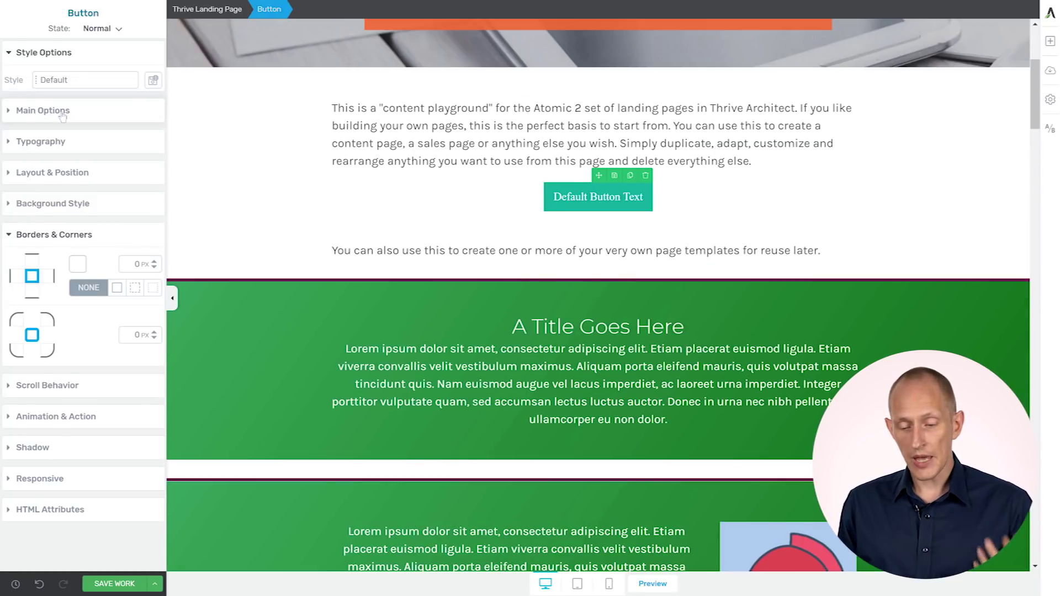
pyautogui.click(62, 113)
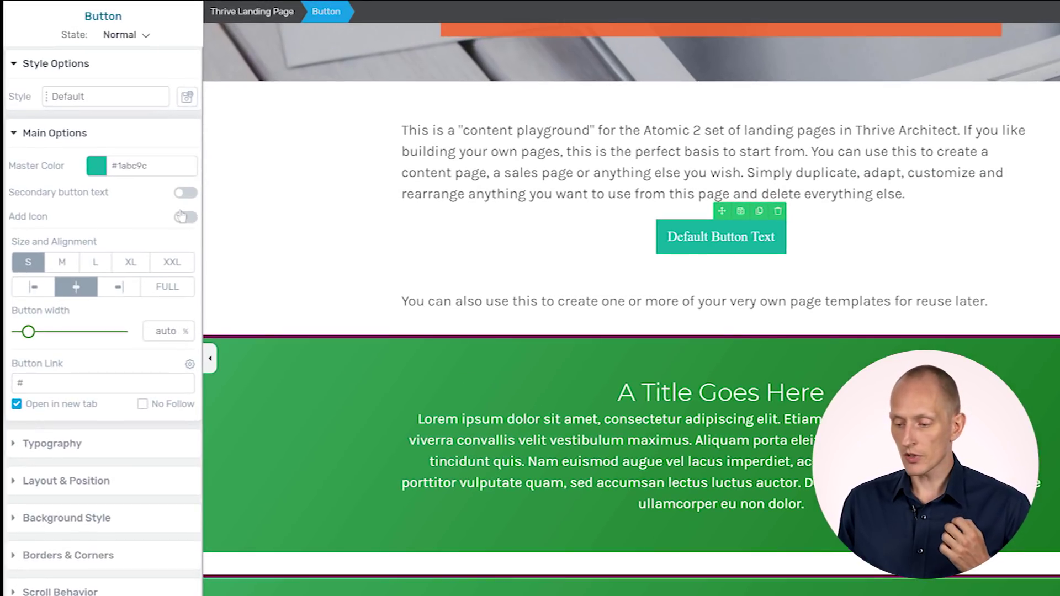
pyautogui.click(181, 193)
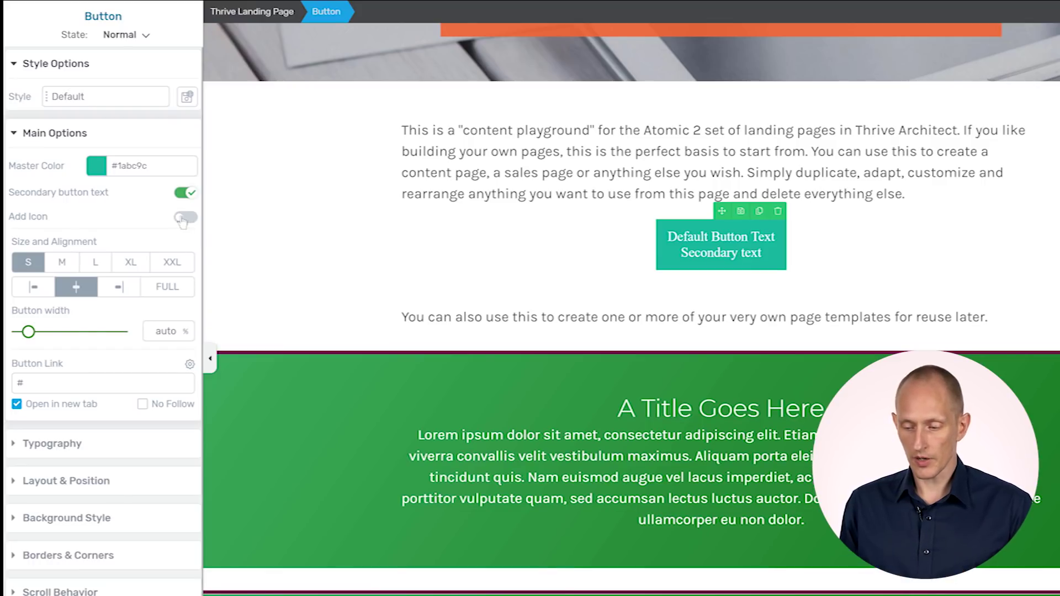
pyautogui.click(182, 218)
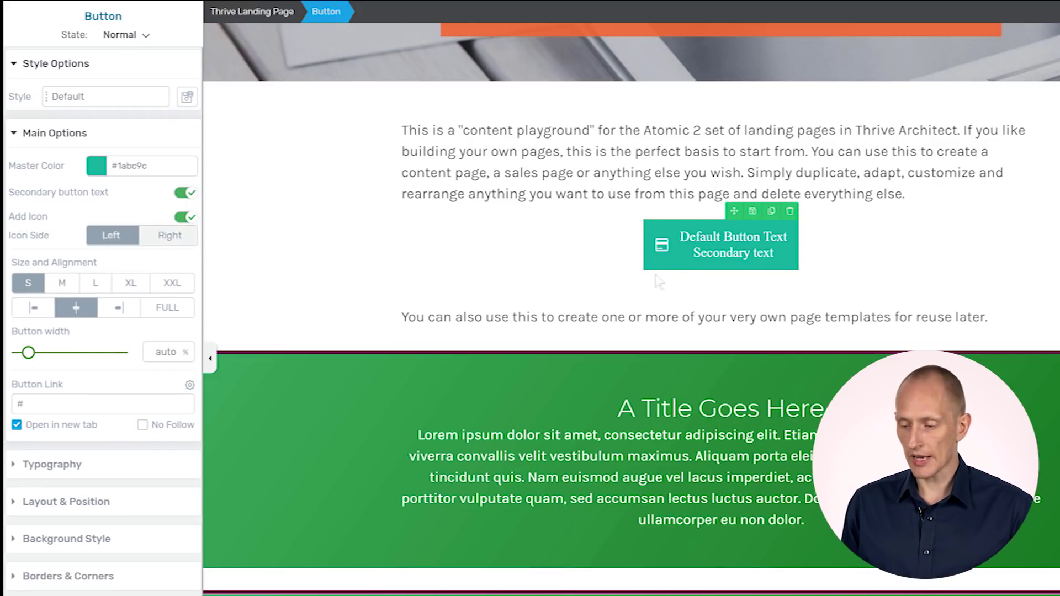
pyautogui.click(718, 254)
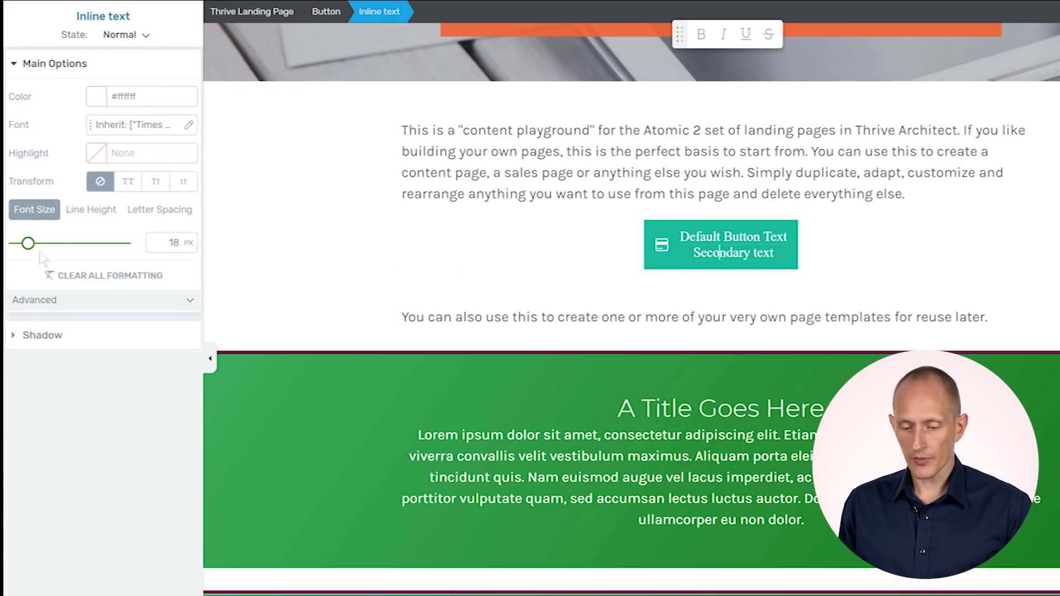
pyautogui.moveTo(29, 246); pyautogui.dragTo(25, 246)
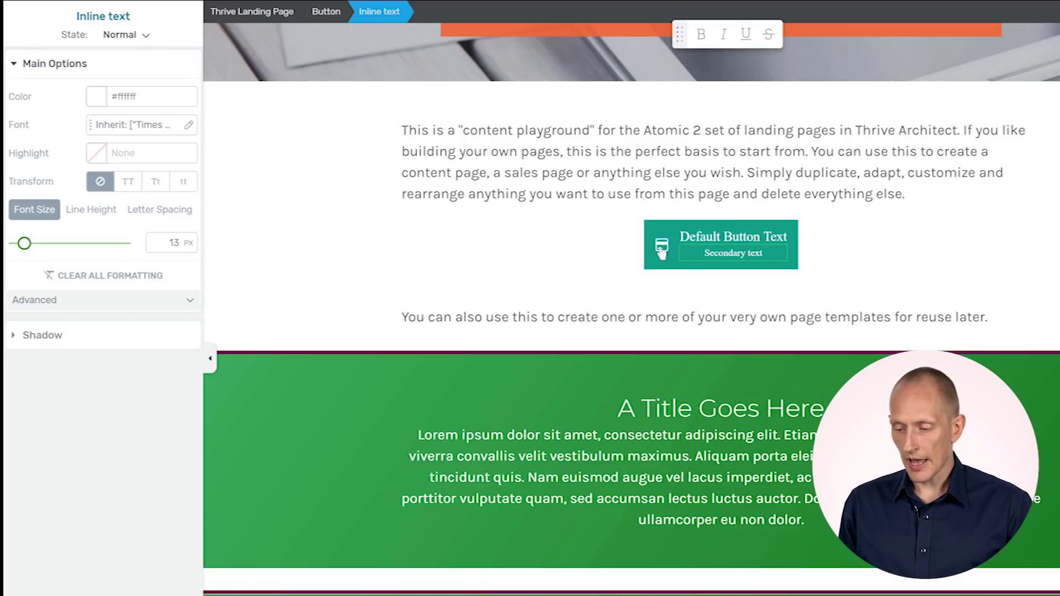
# Step: Enlarge the button icon to 40 px and replace it with the arrow-alt-circle icon
pyautogui.click(661, 247)
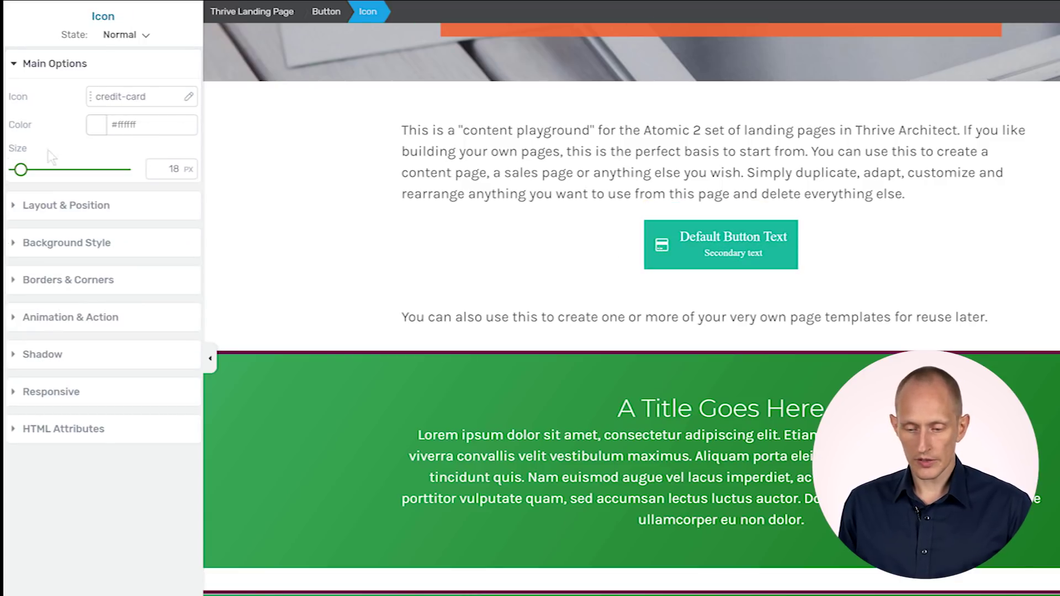
pyautogui.moveTo(23, 175); pyautogui.dragTo(38, 177)
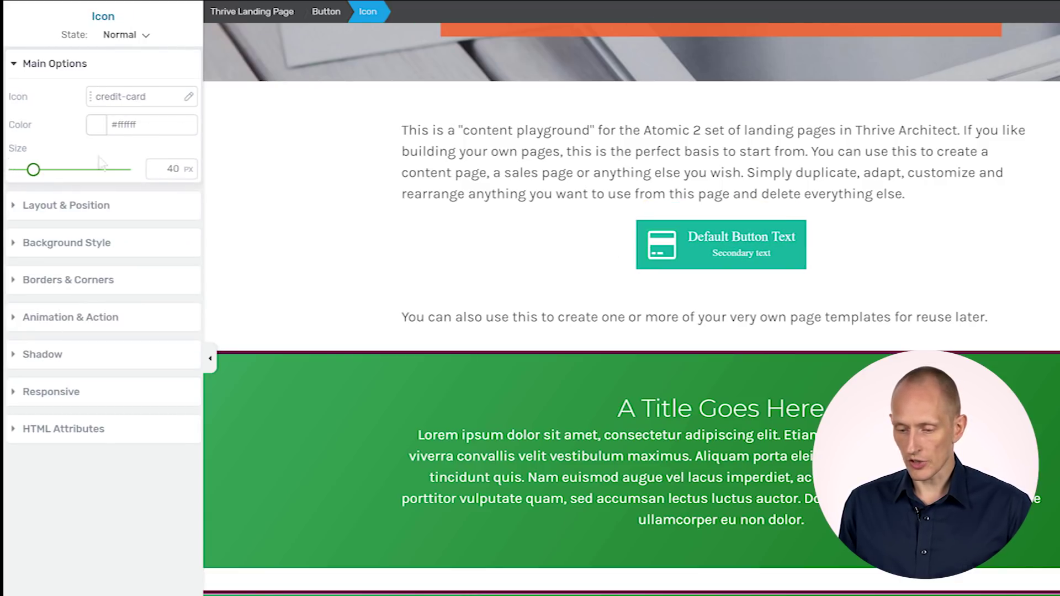
pyautogui.click(135, 98)
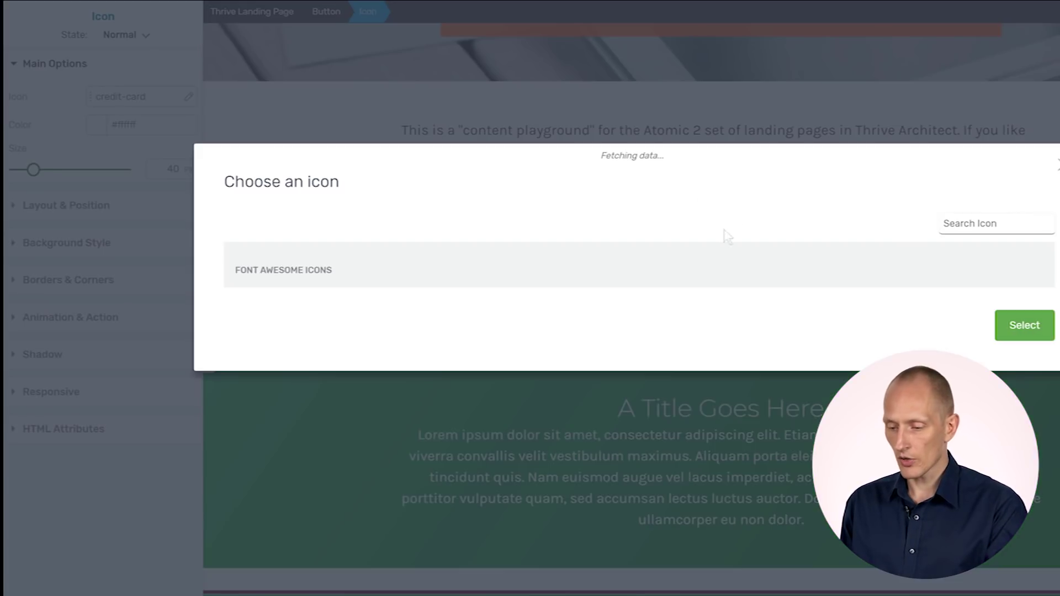
pyautogui.scroll(-3, 543, 274)
pyautogui.scroll(-10, 543, 274)
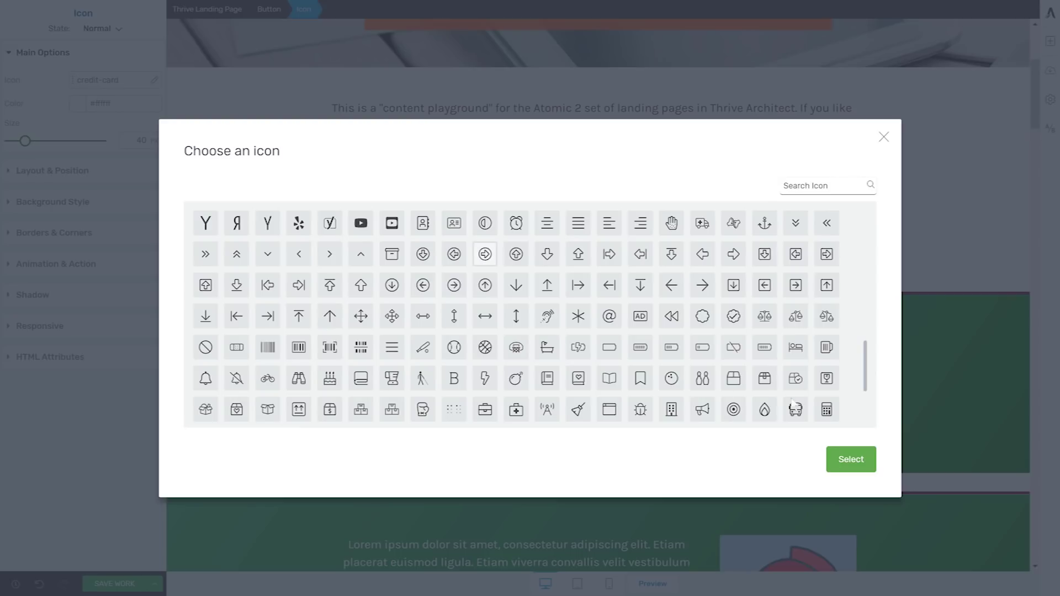
pyautogui.click(485, 254)
pyautogui.click(851, 460)
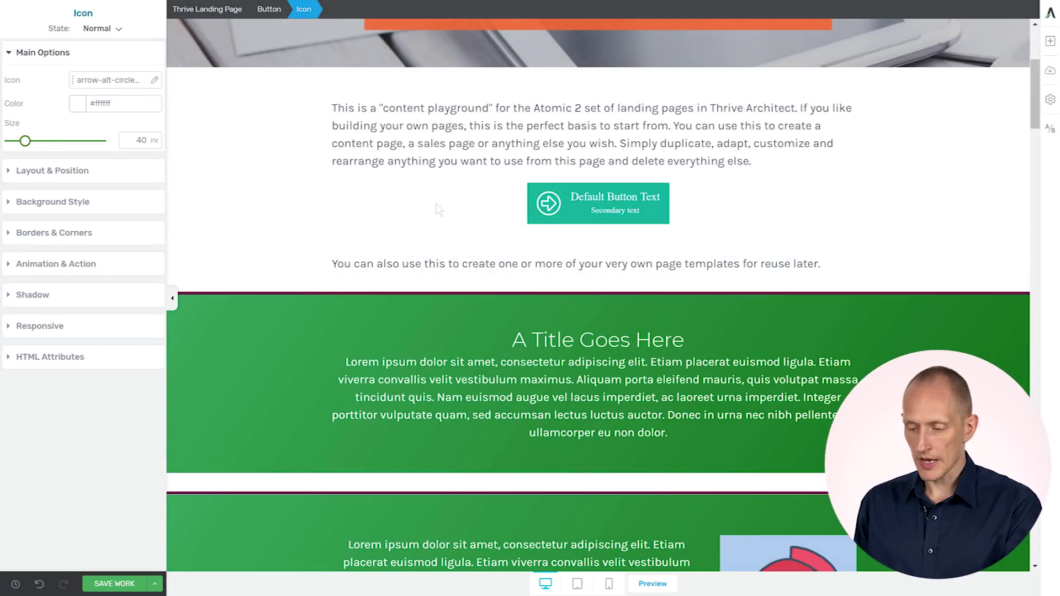
pyautogui.click(566, 219)
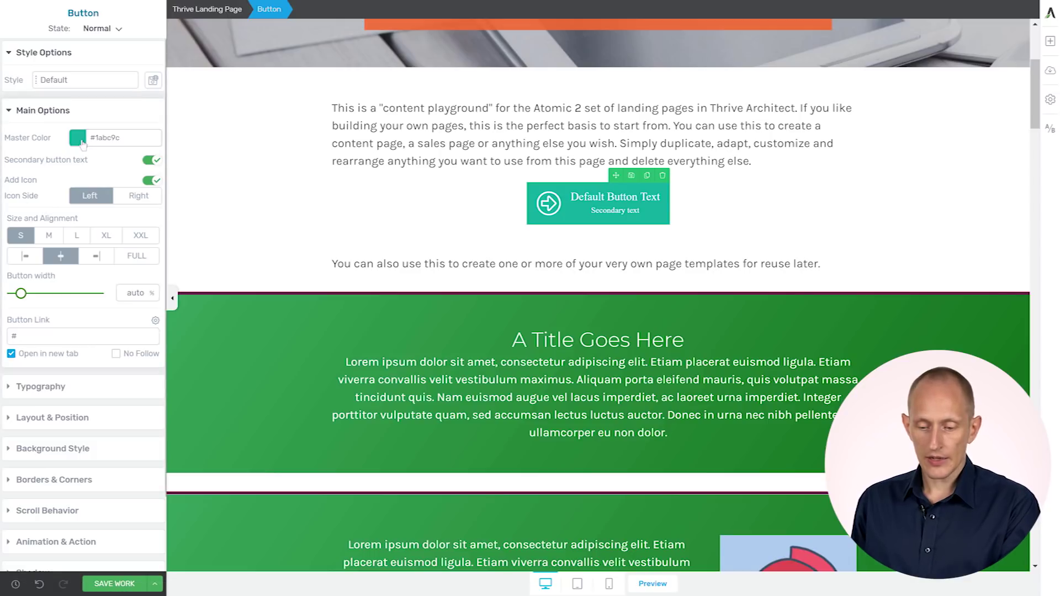
# Step: Make the button purple (#5b108c) with 9 px rounded corners
pyautogui.click(78, 138)
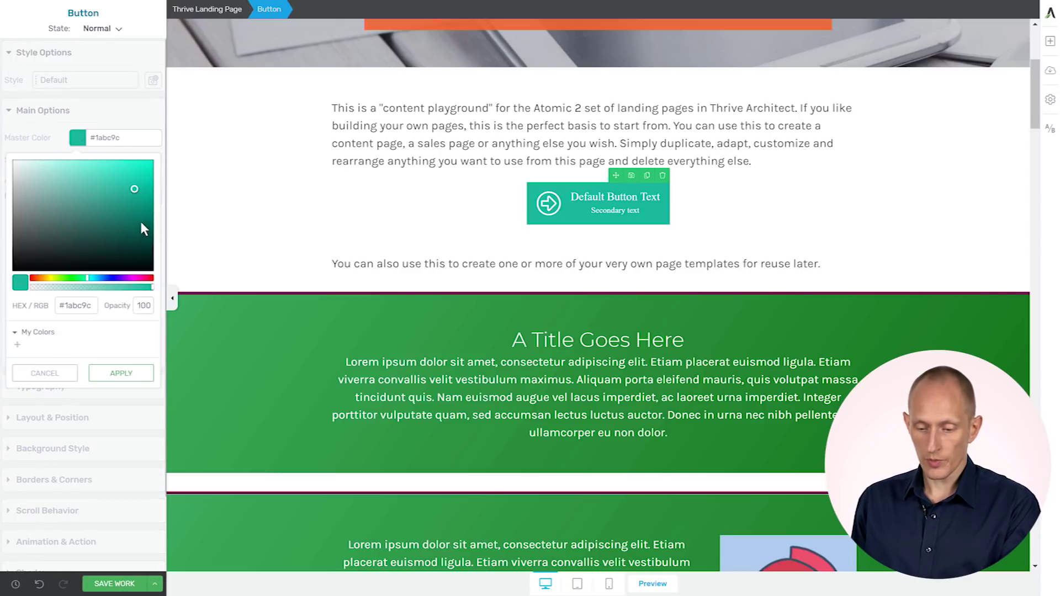
pyautogui.moveTo(146, 217); pyautogui.dragTo(137, 210)
pyautogui.moveTo(135, 281); pyautogui.dragTo(124, 281)
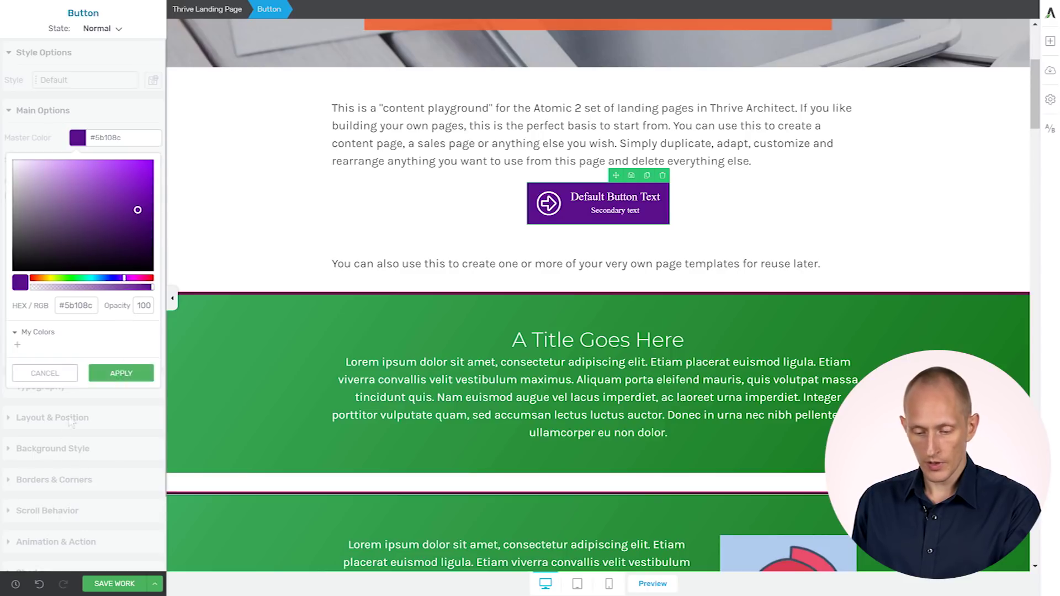
pyautogui.click(126, 374)
pyautogui.click(71, 487)
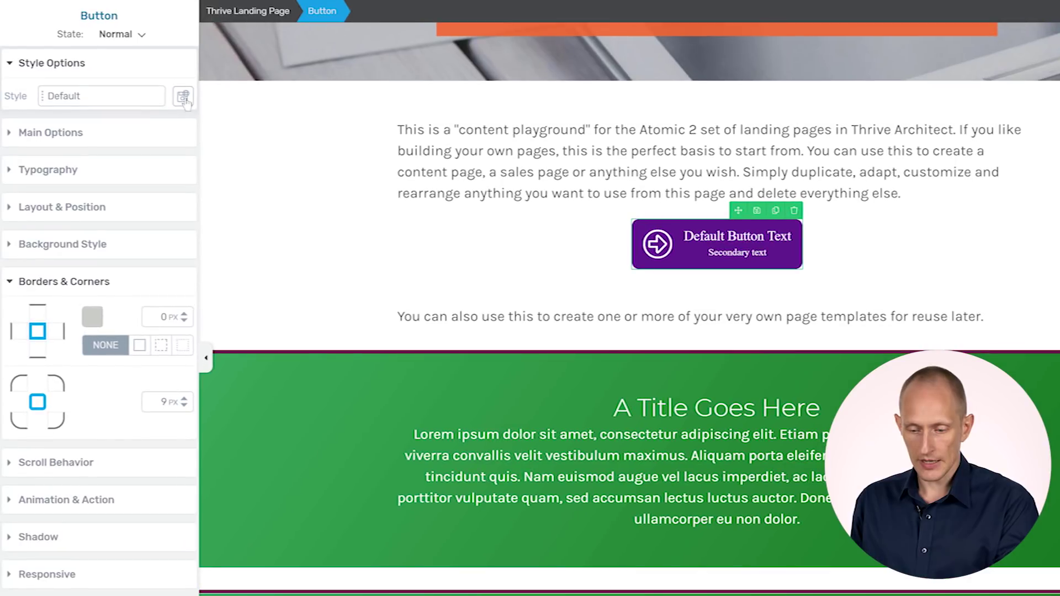
# Step: Save the button's look as the global button style 'Demo Style'
pyautogui.click(183, 96)
pyautogui.write('Demo Style')
pyautogui.click(127, 236)
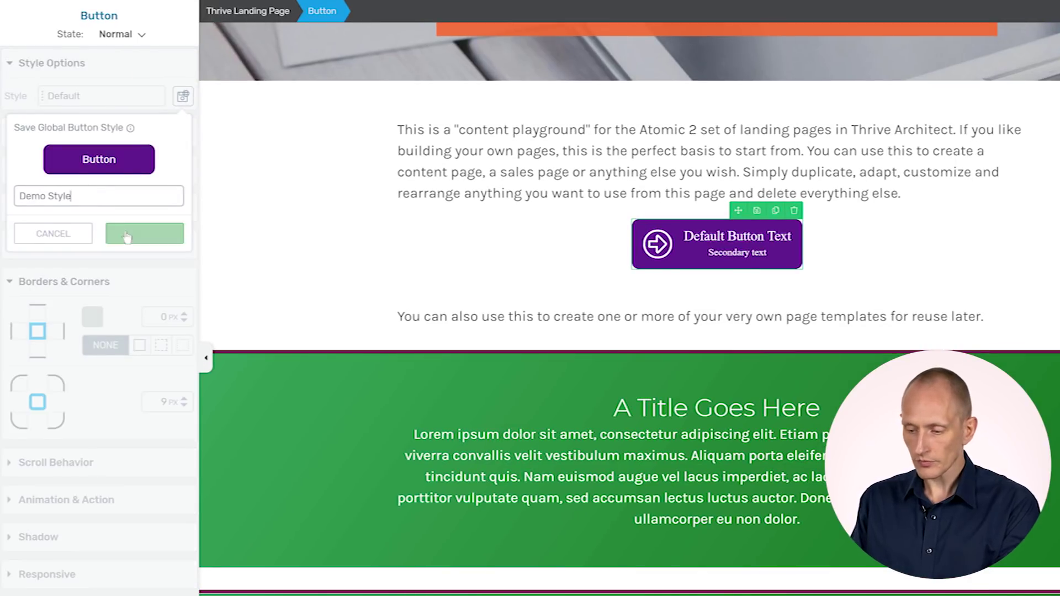
pyautogui.press('Escape')
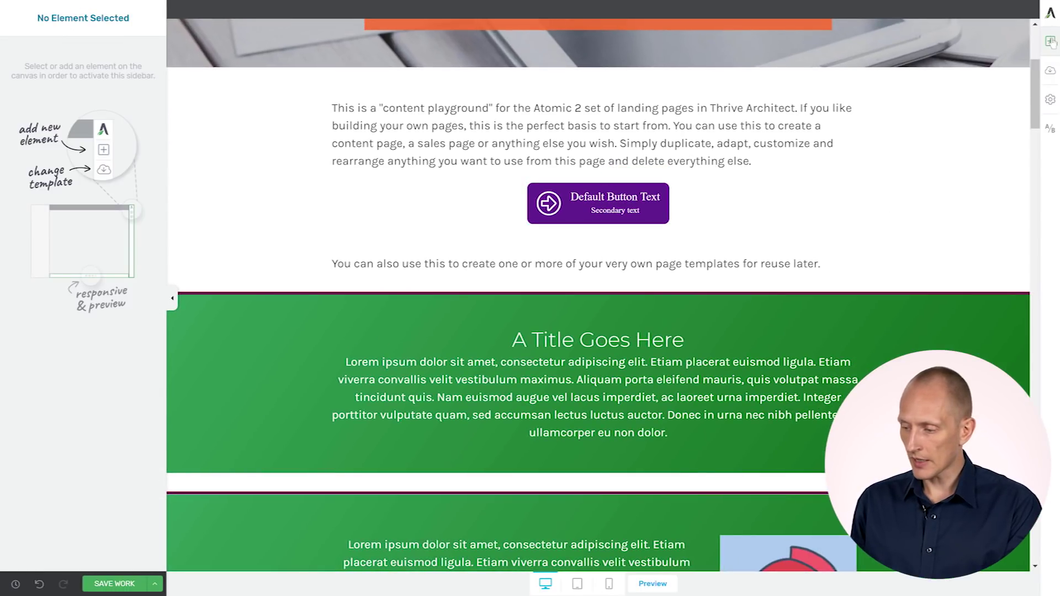
pyautogui.click(1051, 42)
# Step: Place a second button below the intro paragraph and apply the Demo Style button style
pyautogui.moveTo(1006, 186); pyautogui.dragTo(629, 160)
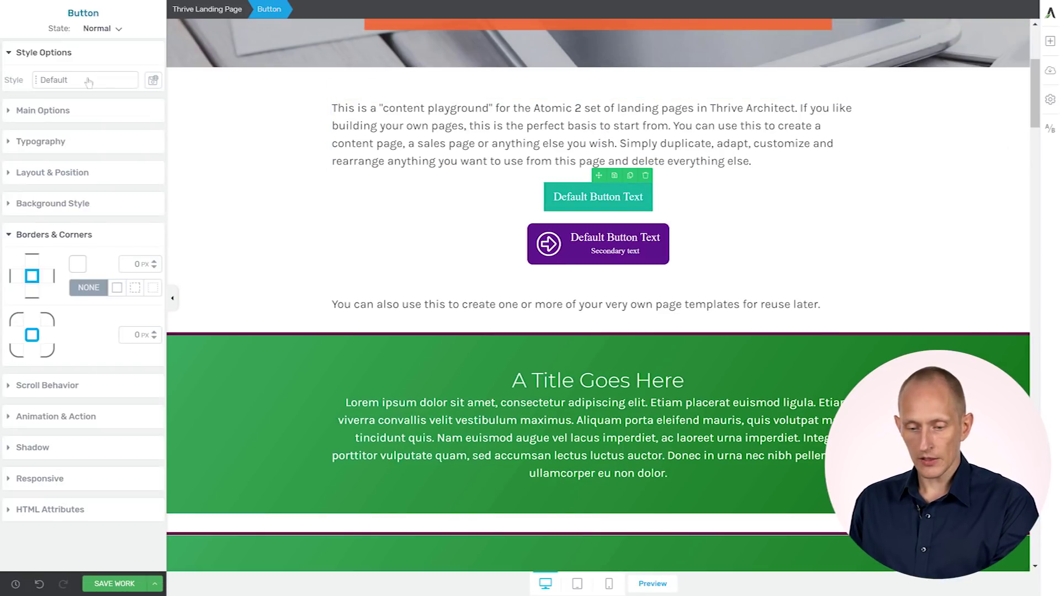
pyautogui.click(89, 81)
pyautogui.click(47, 196)
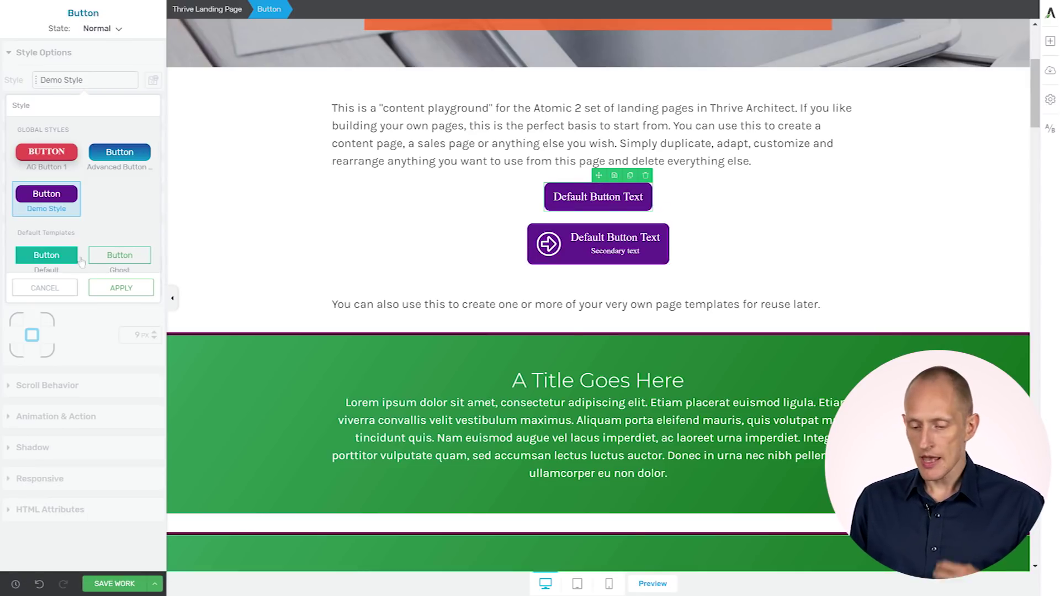
pyautogui.click(118, 295)
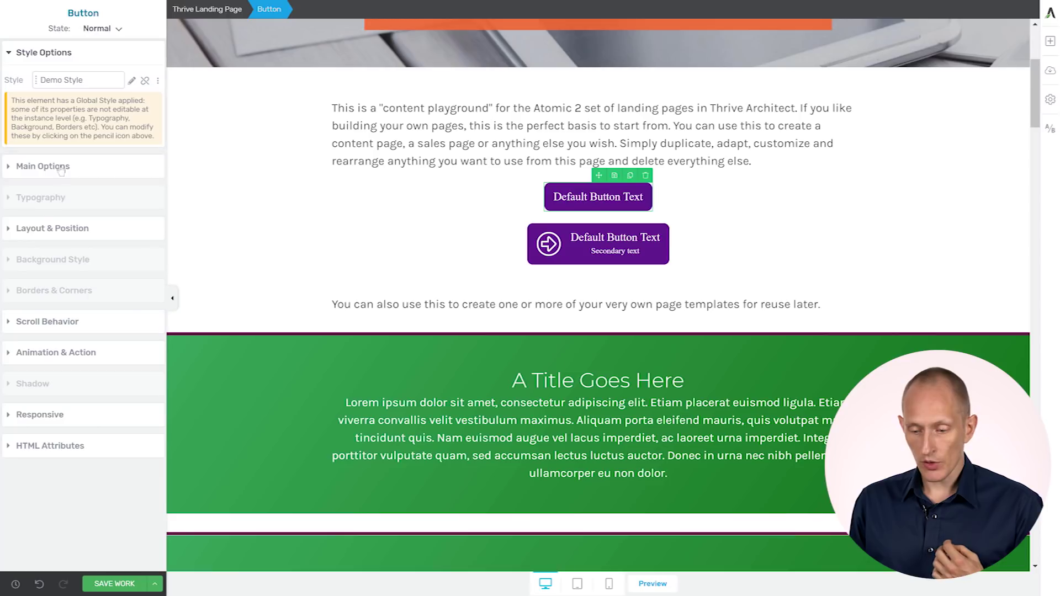
# Step: Turn on secondary text and a credit-card icon for the new button
pyautogui.click(61, 167)
pyautogui.click(151, 216)
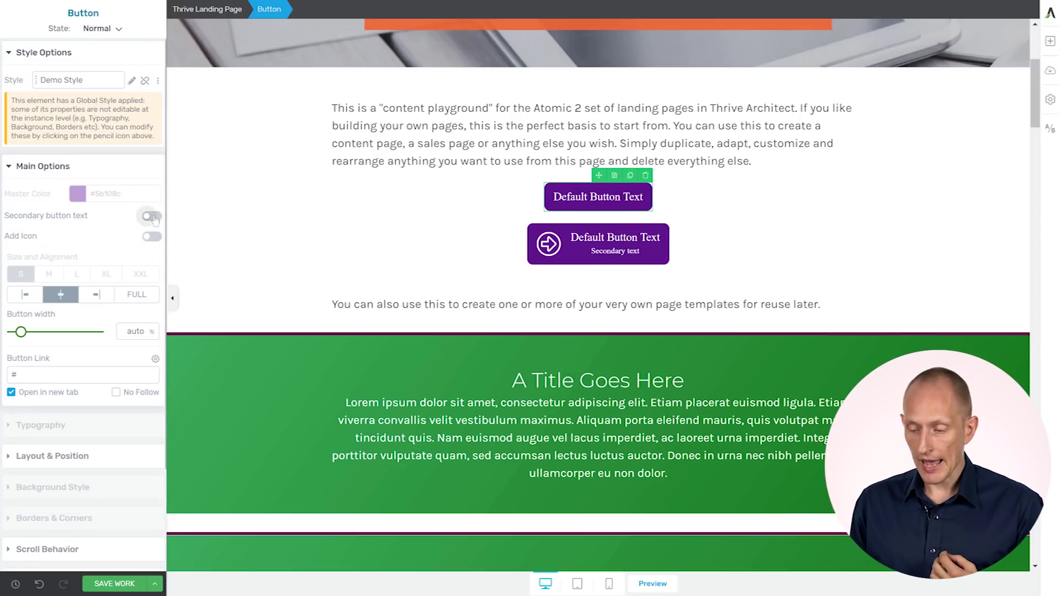
pyautogui.click(151, 237)
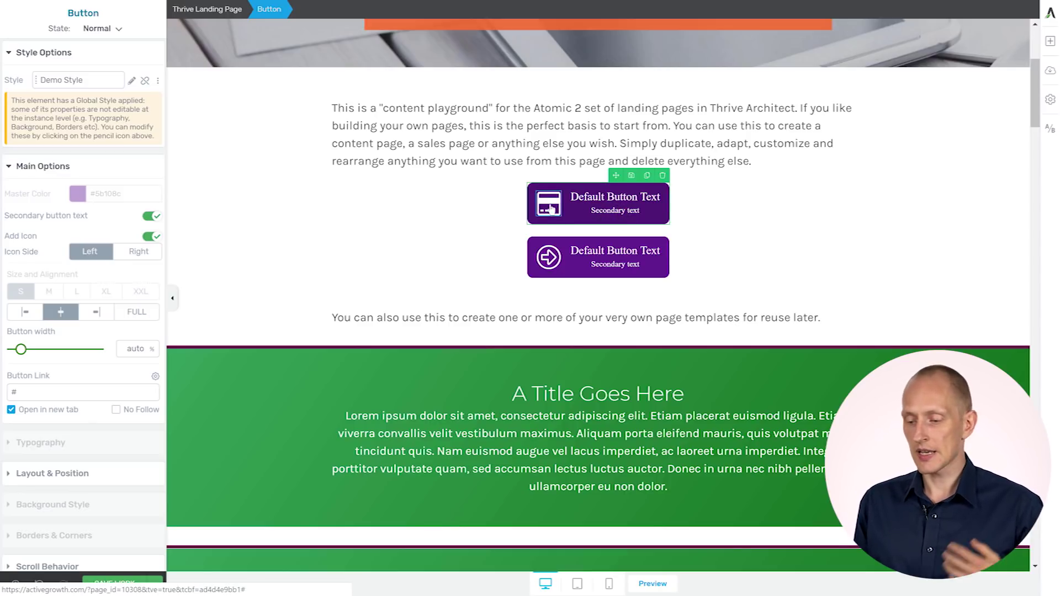
pyautogui.click(551, 209)
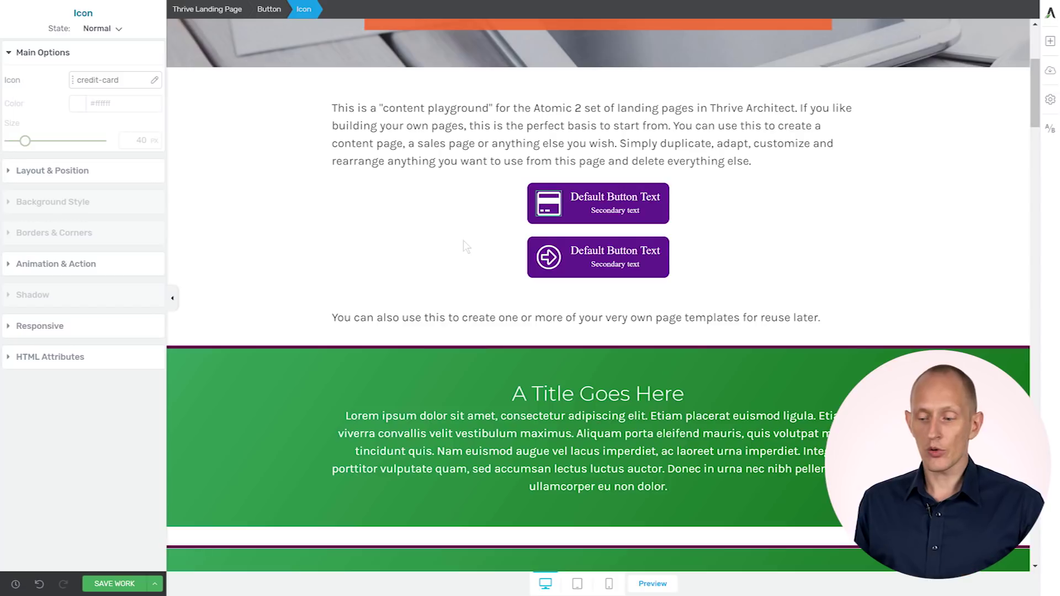
pyautogui.click(570, 219)
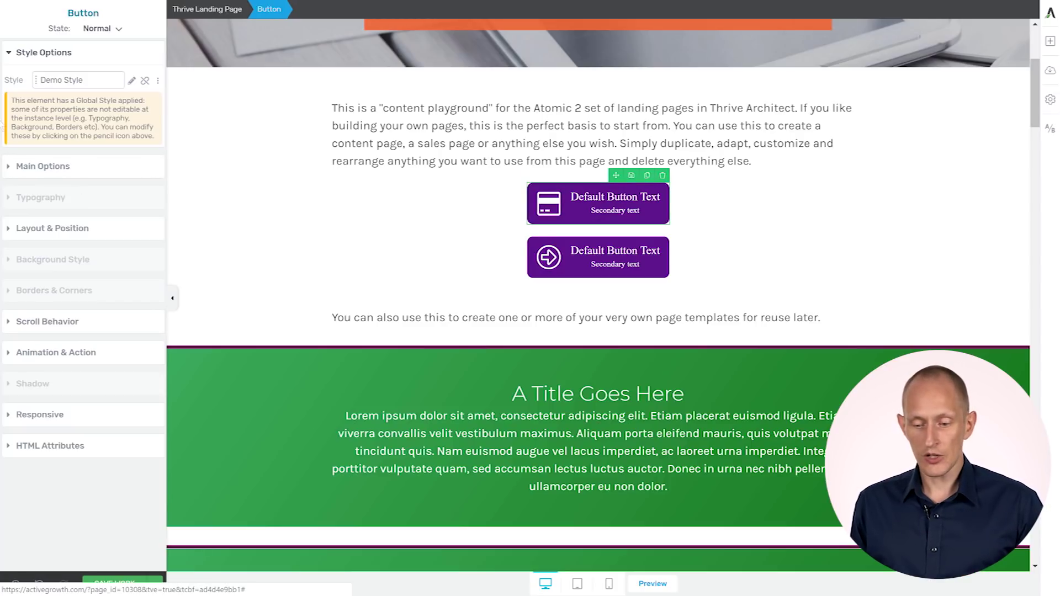
pyautogui.click(55, 167)
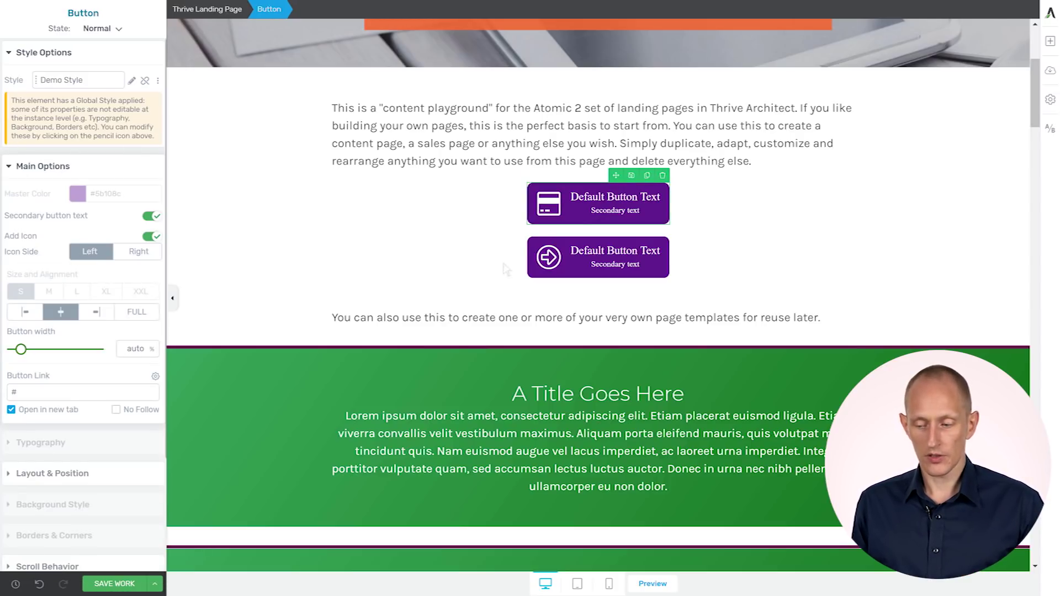